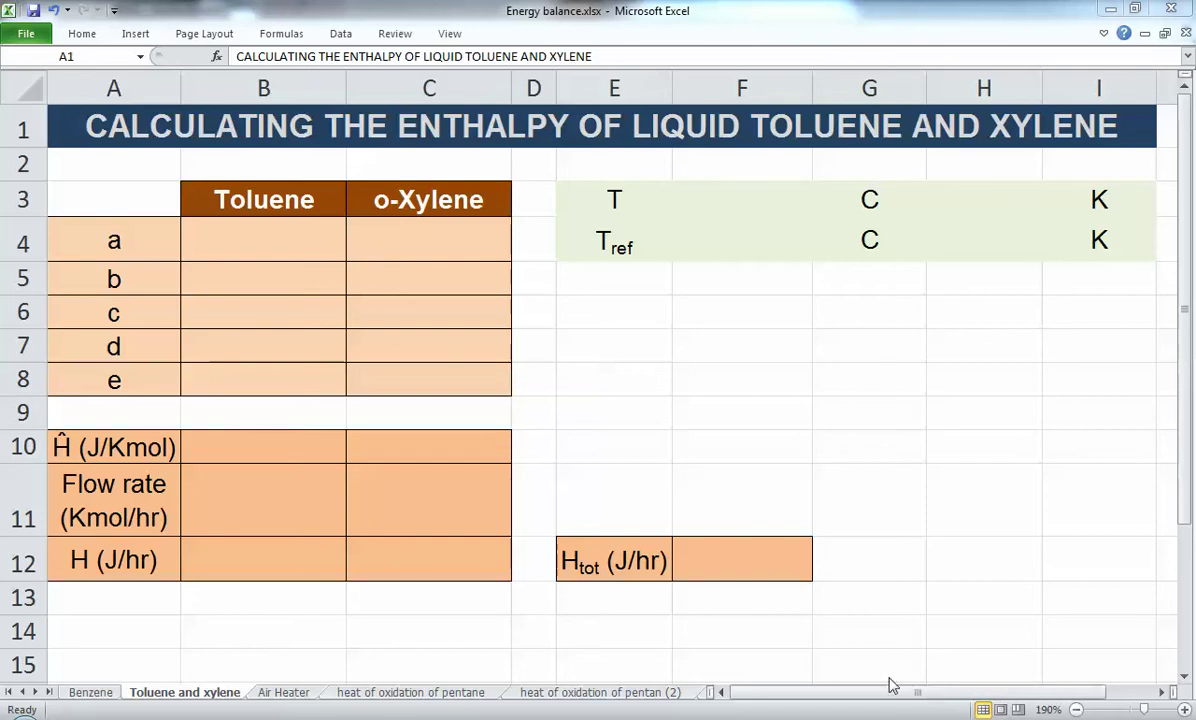
Step: On the Benzene sheet, enter 60 °C for T in E3 and 25 °C for Tref in E4
left_click(90, 692)
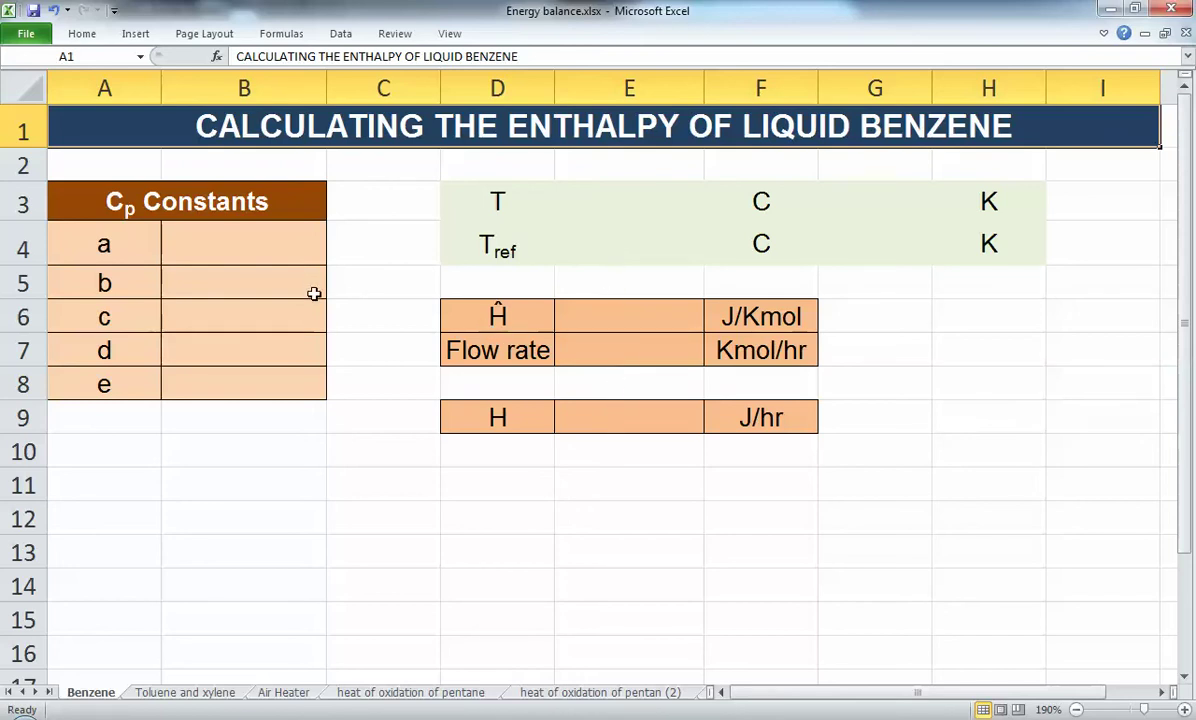
left_click(567, 194)
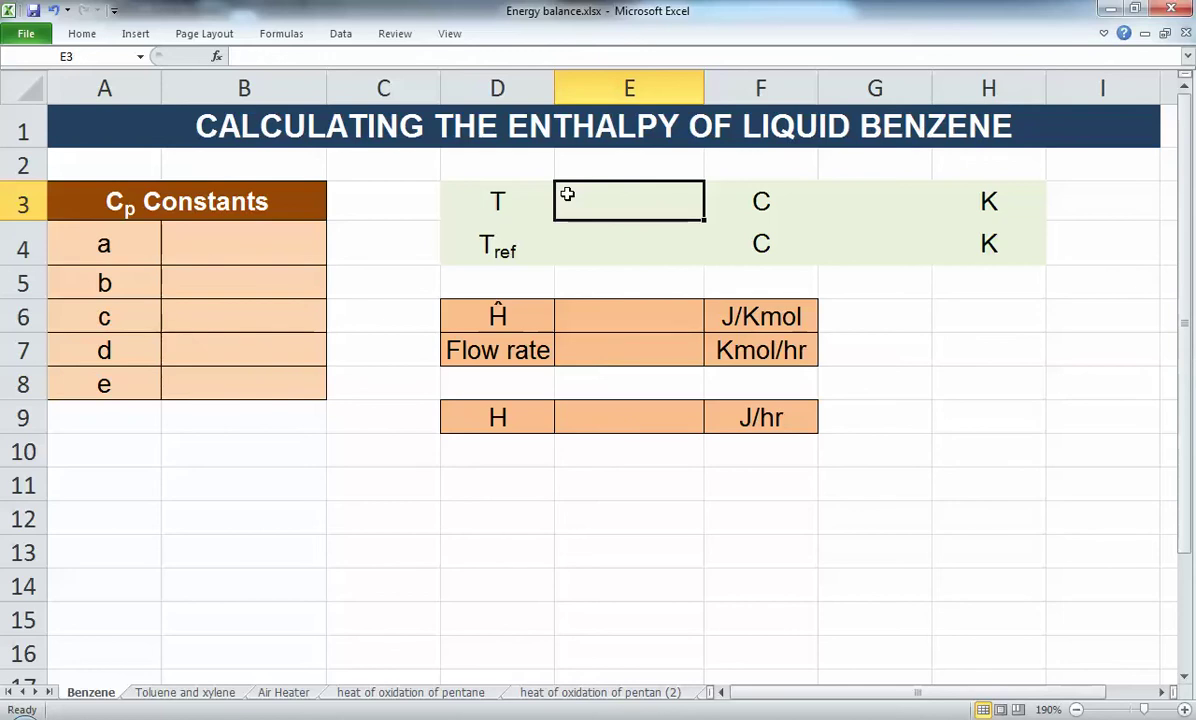
type("60")
key("Return")
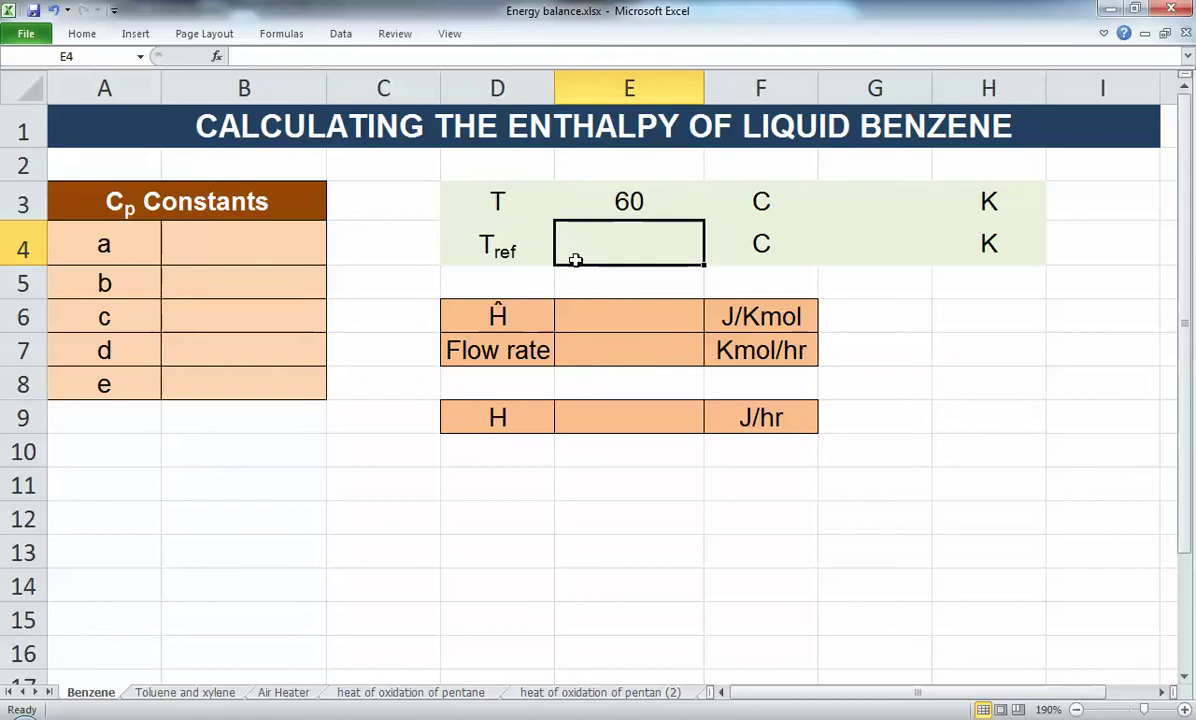
type("25")
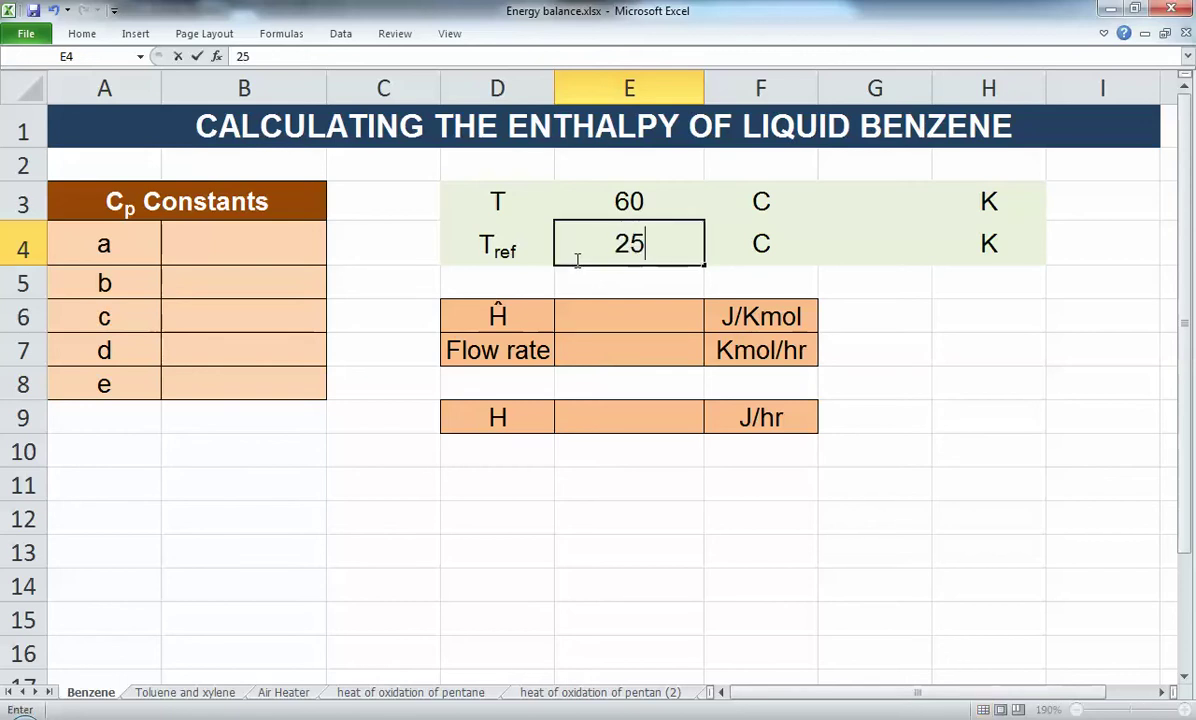
key("Up")
Step: Convert T to kelvin in G3 with =E3+273 and fill the formula down to G4 for Tref
key("Right")
key("Right")
type("=")
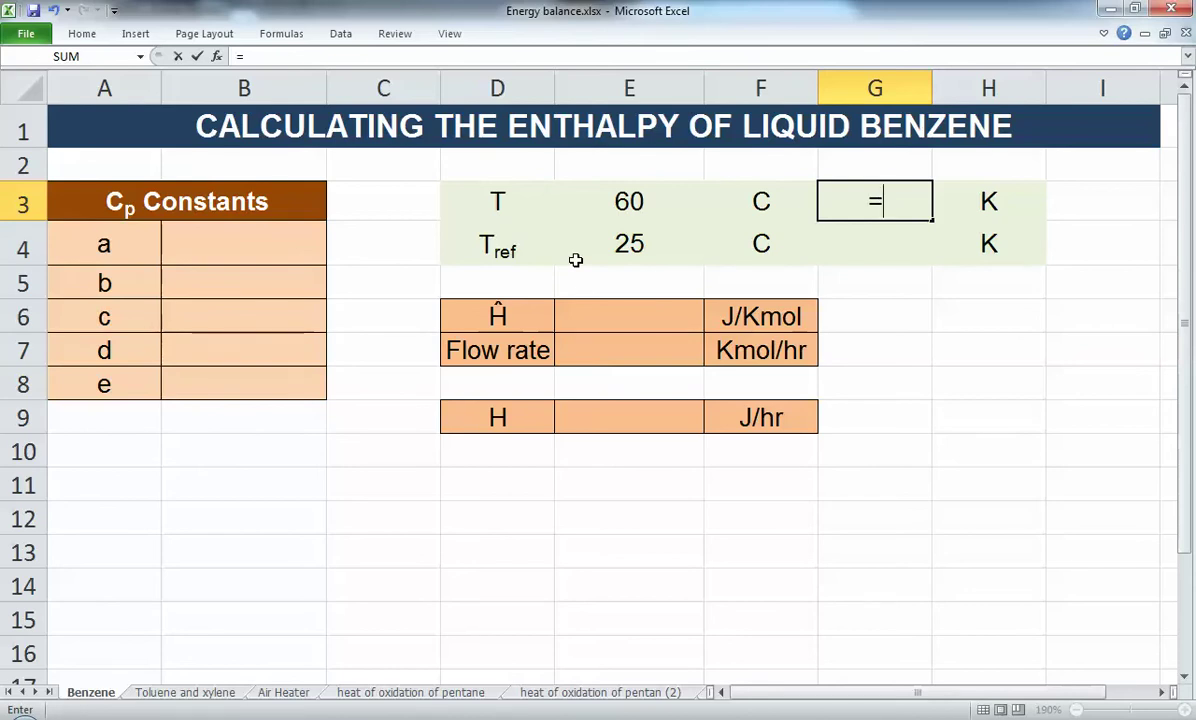
key("Left")
key("Left")
type("+")
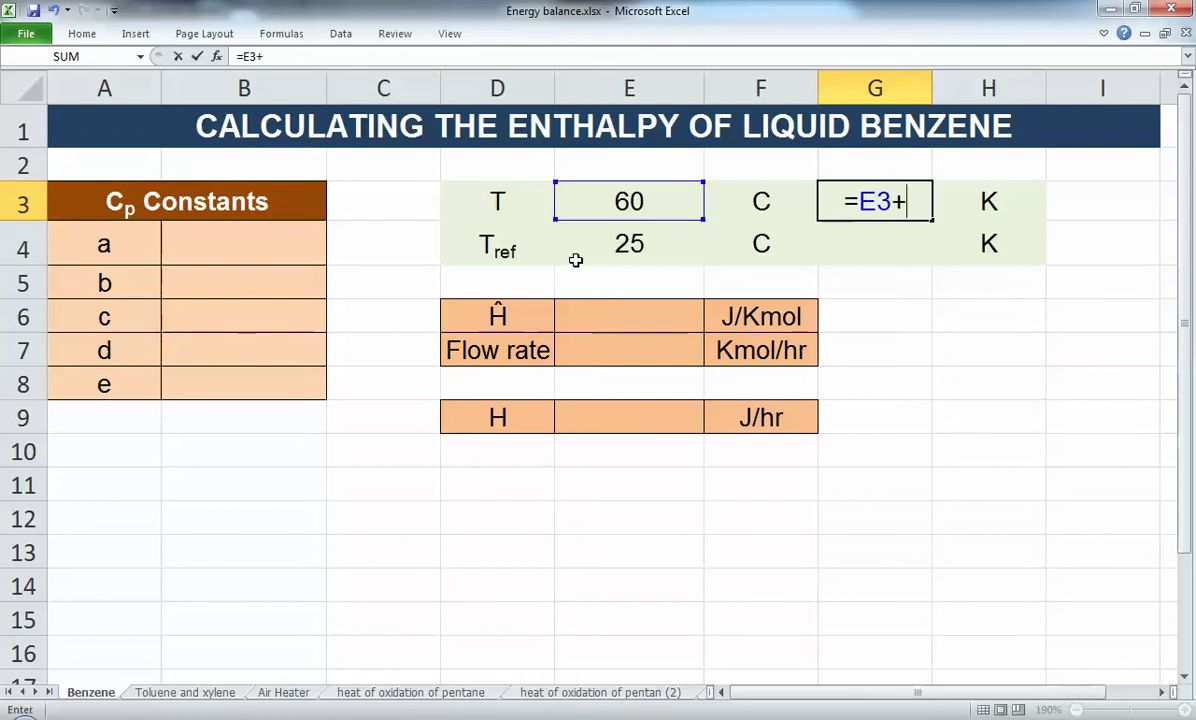
type("273")
key("Return")
key("Up")
left_click_drag(932, 219, 876, 248)
left_click(876, 248)
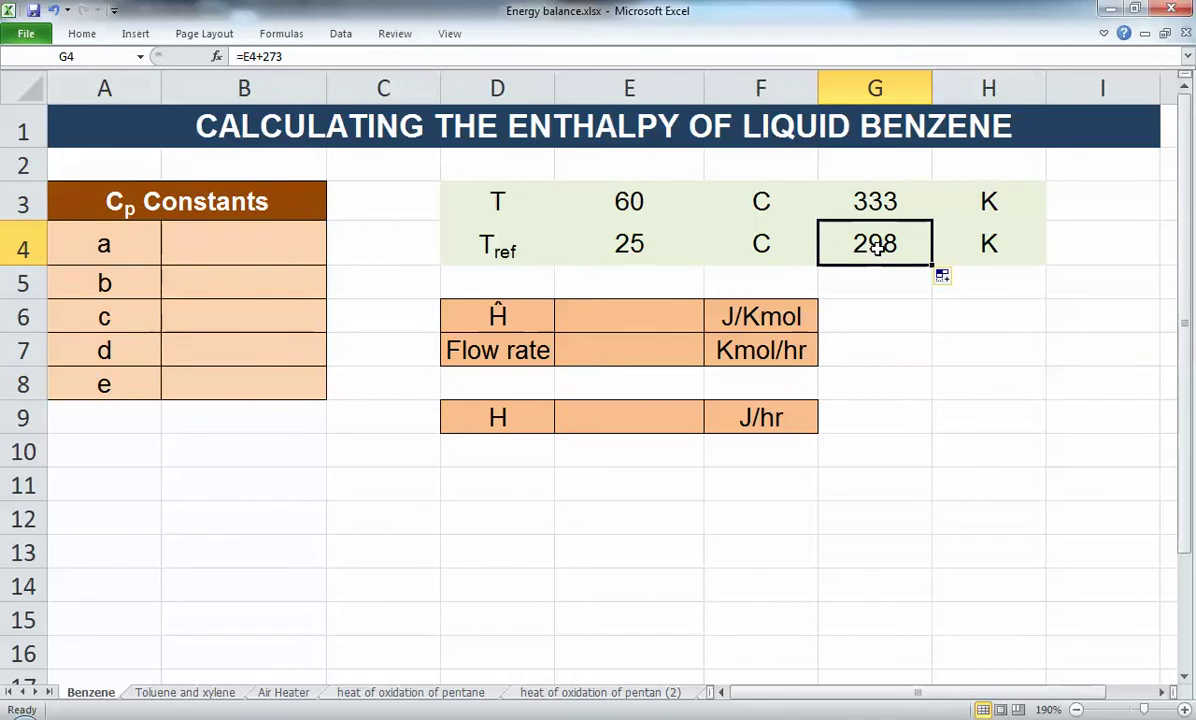
left_click(873, 310)
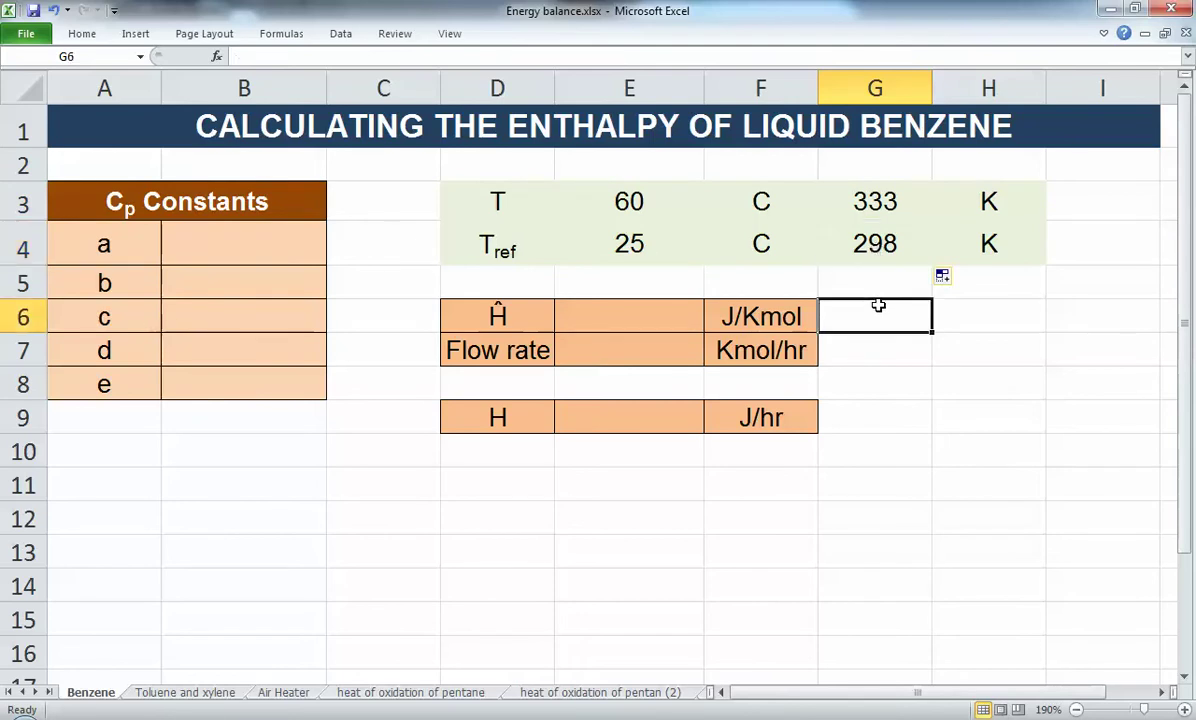
left_click(684, 210)
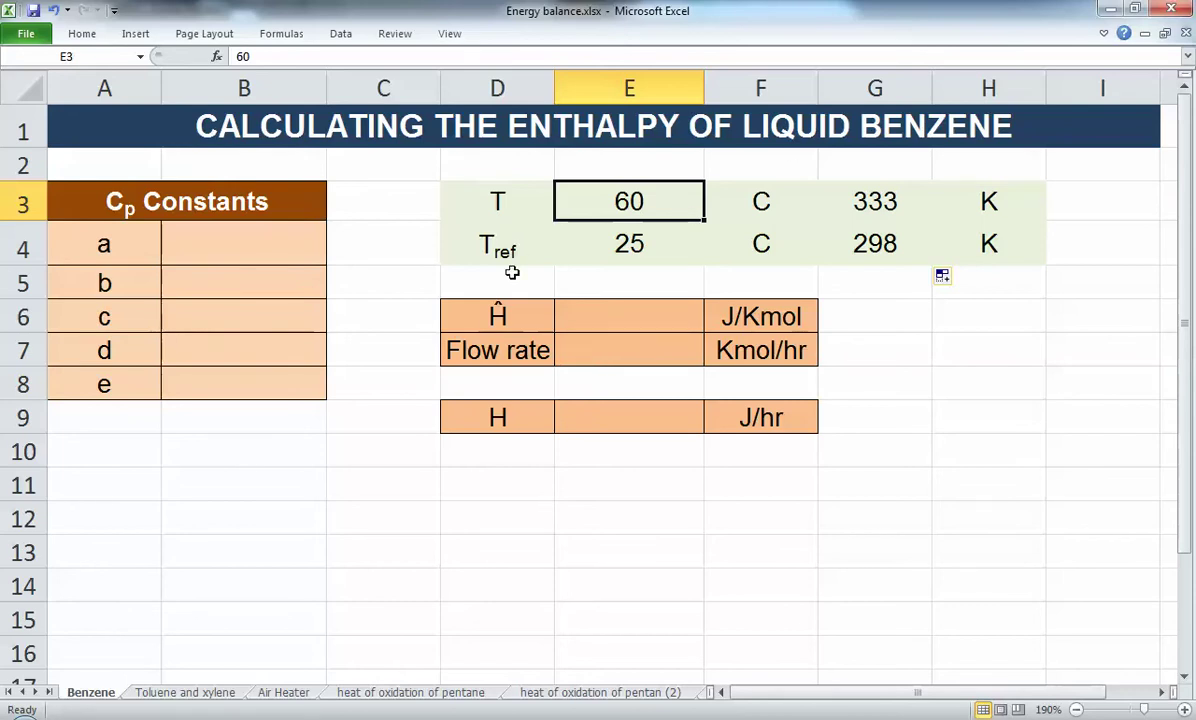
Step: Switch to CHAP02.PDF in Adobe Reader and examine the heat capacity equations and units in the notes ending Table 2-196
key("alt+Tab")
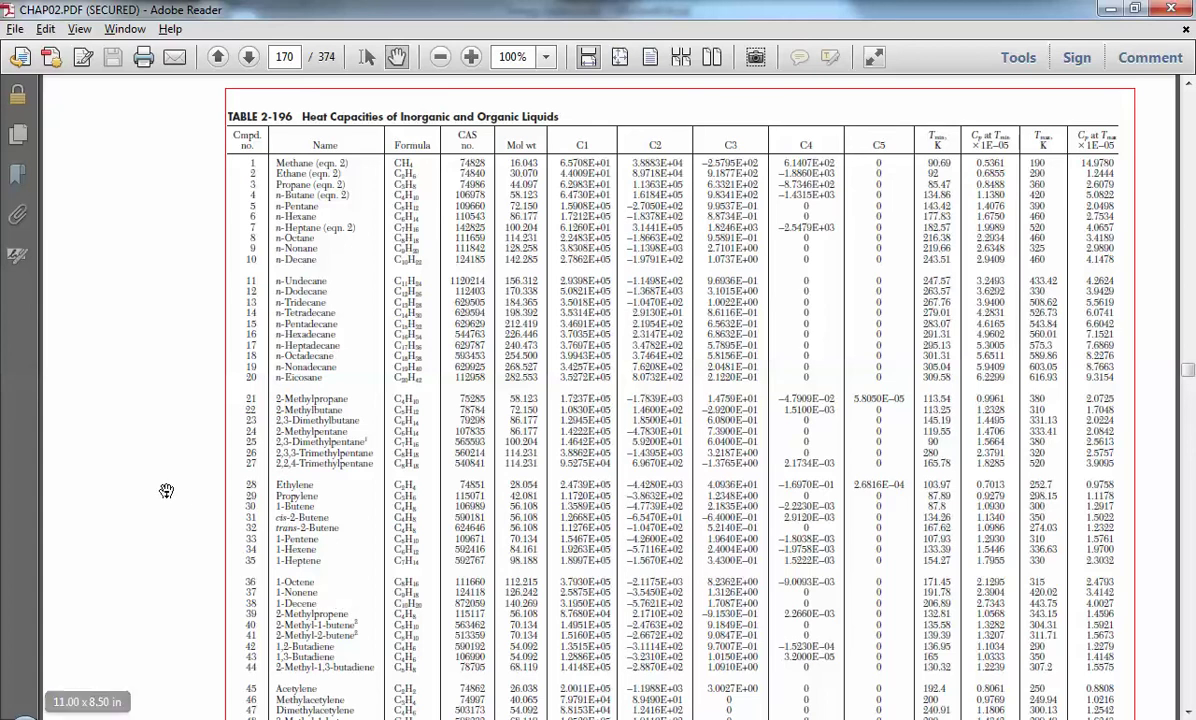
scroll(165, 398, "down", 3)
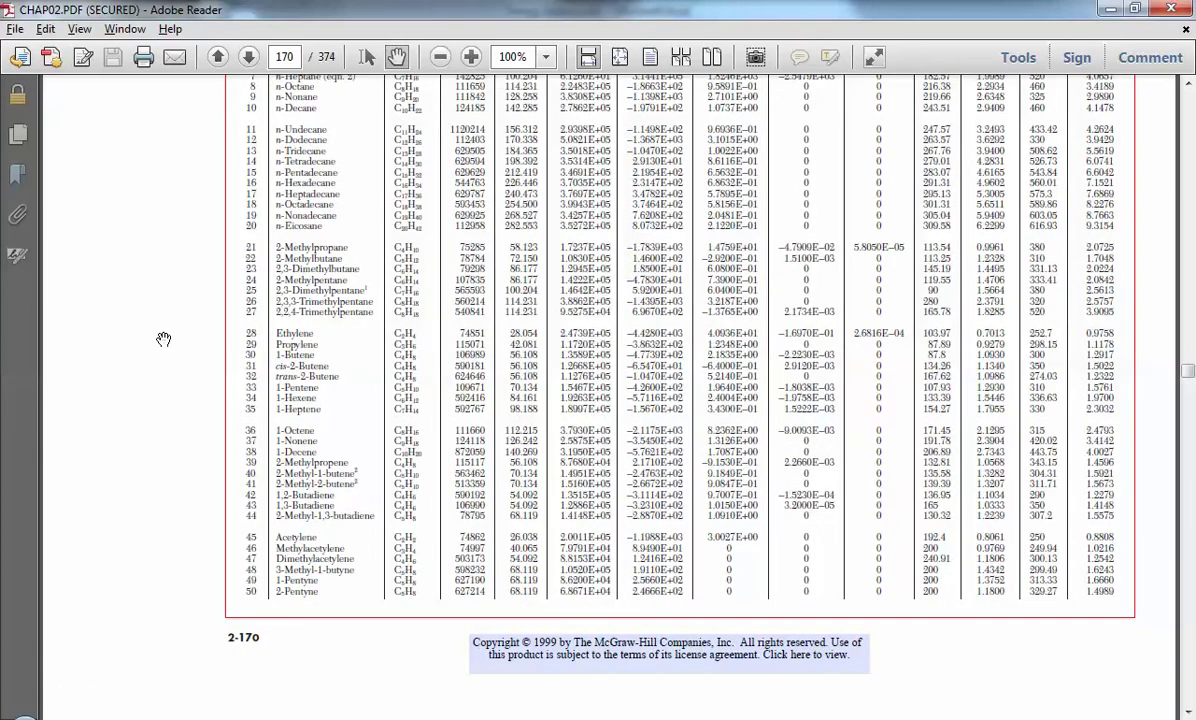
scroll(163, 340, "down", 20)
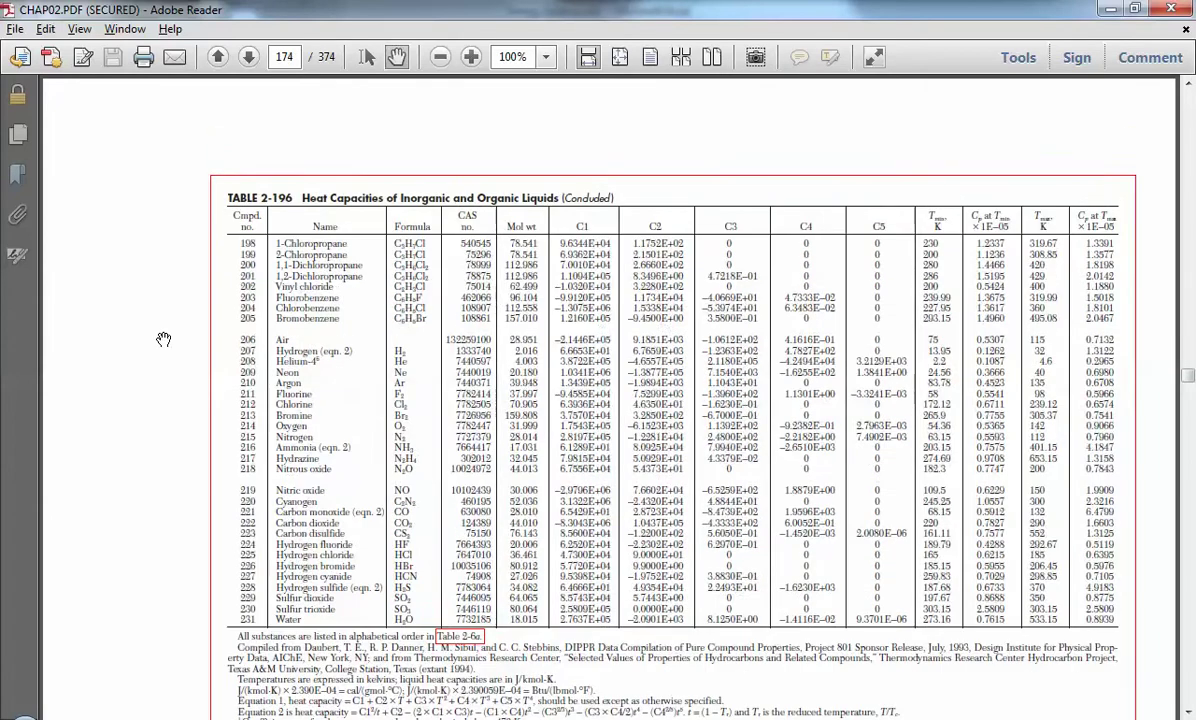
scroll(163, 340, "down", 2)
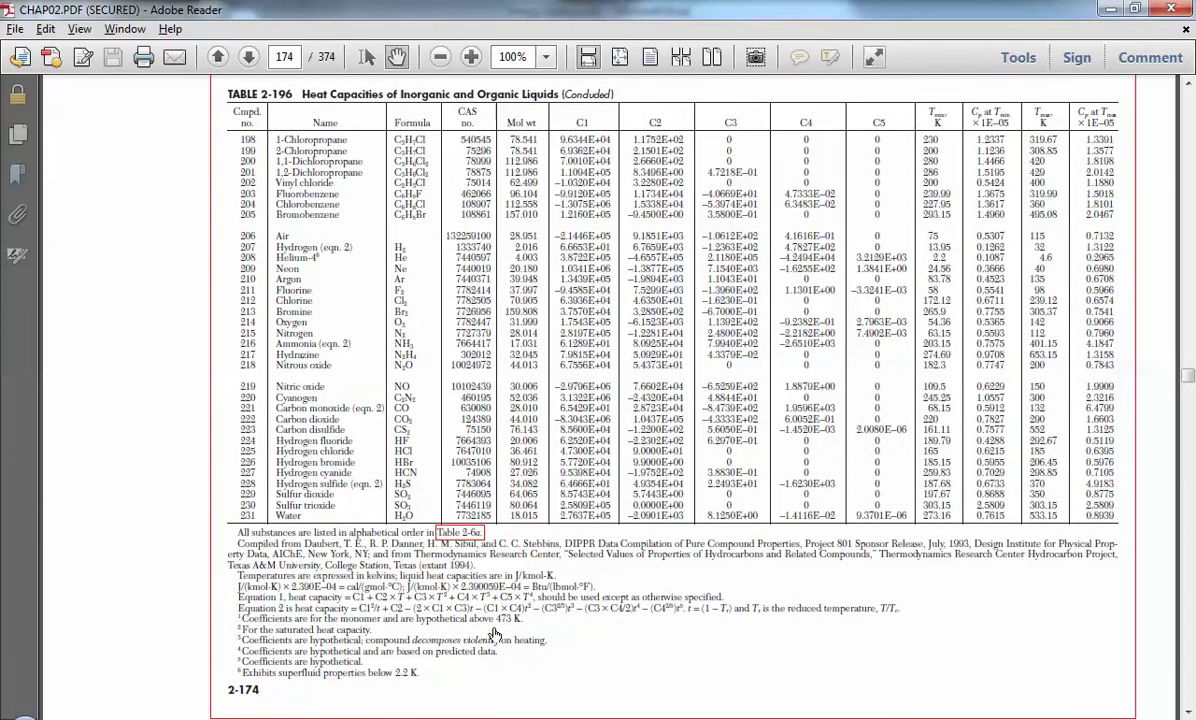
scroll(105, 484, "up", 2)
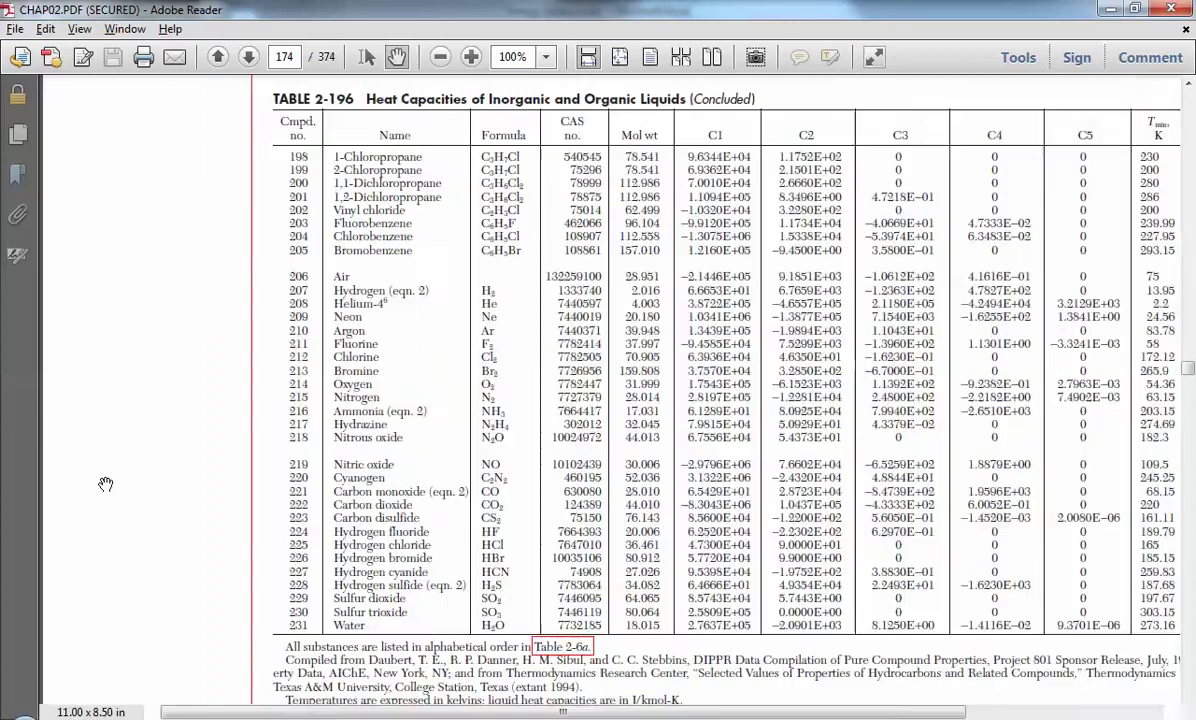
scroll(105, 484, "down", 2)
scroll(105, 484, "down", 3)
scroll(105, 484, "right", 3)
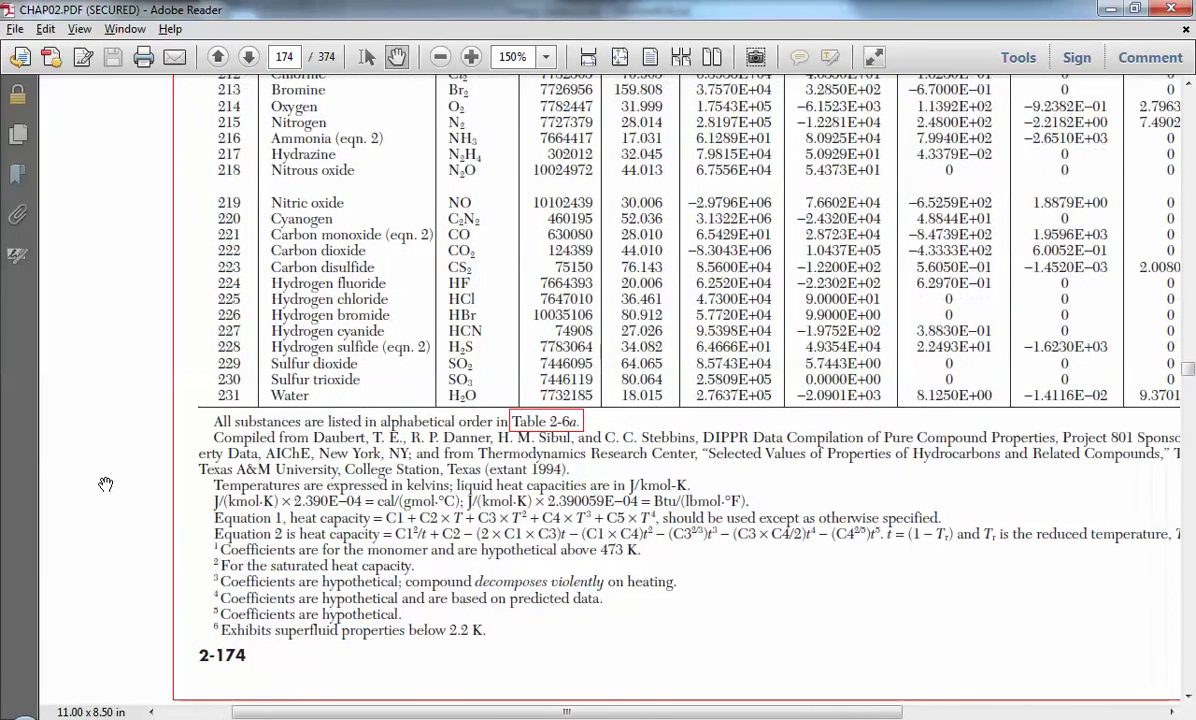
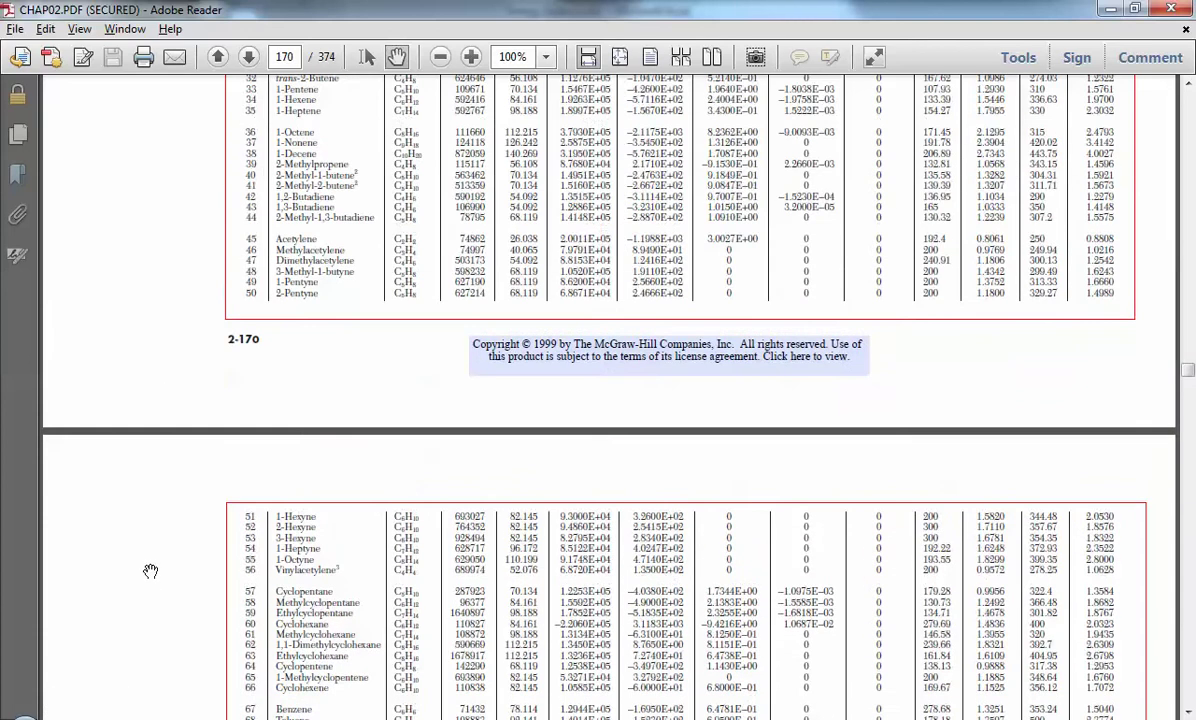
Step: Find the benzene row in Table 2-196 and examine its C1 to C5 heat capacity coefficients at 150% zoom
left_click_drag(149, 494, 142, 603)
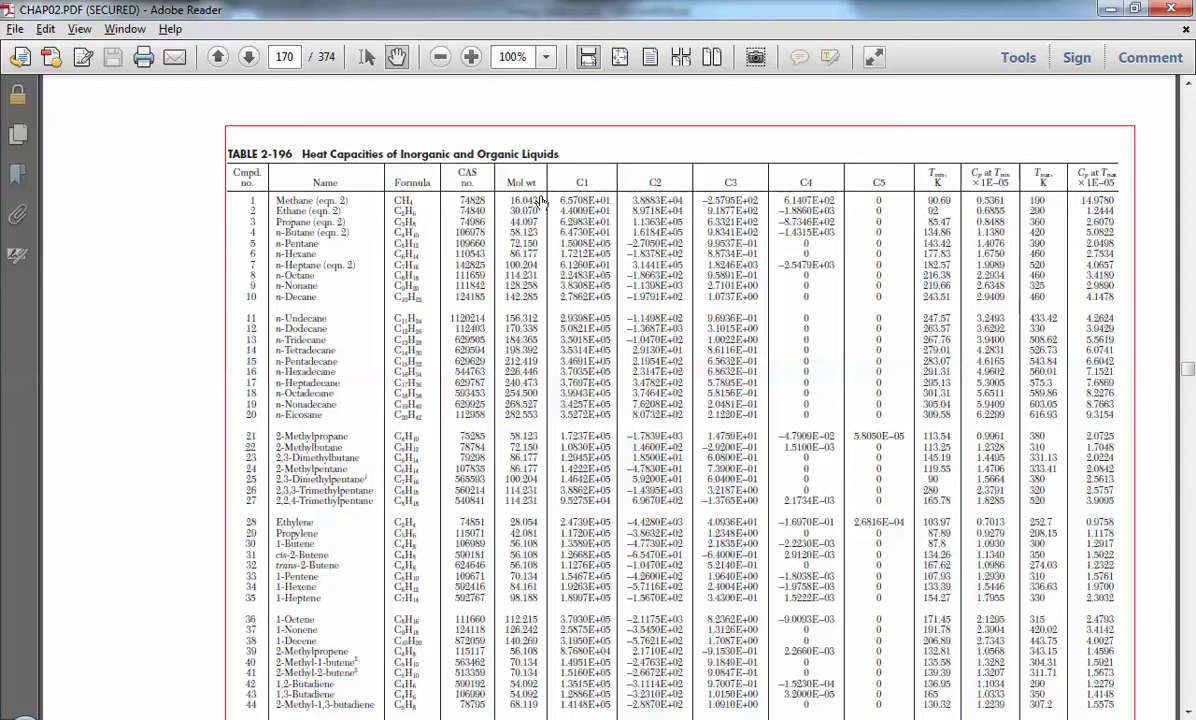
left_click_drag(151, 329, 167, 139)
left_click_drag(172, 600, 180, 259)
left_click_drag(192, 454, 195, 256)
left_click_drag(228, 445, 203, 323)
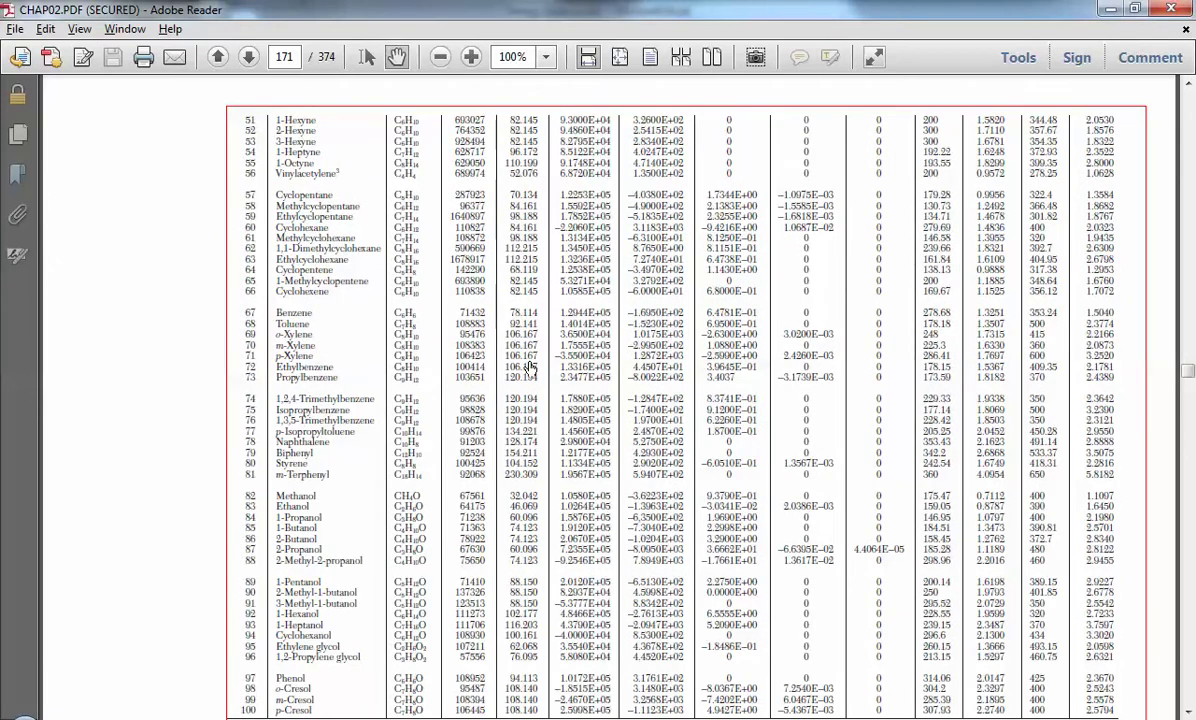
key("ctrl+equal")
key("ctrl+equal")
left_click_drag(255, 381, 62, 404)
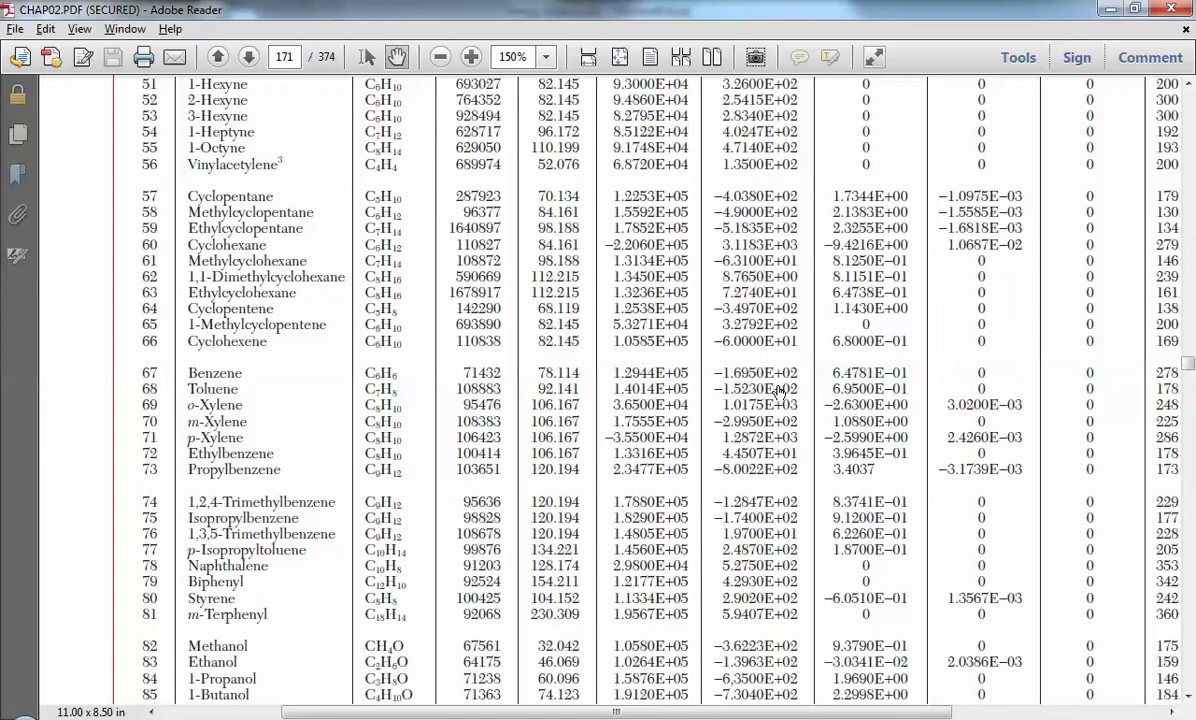
Step: Switch back to the Excel workbook and apply a black font color to the Cp constants in B4:B9
key("alt+Tab")
left_click_drag(285, 240, 280, 418)
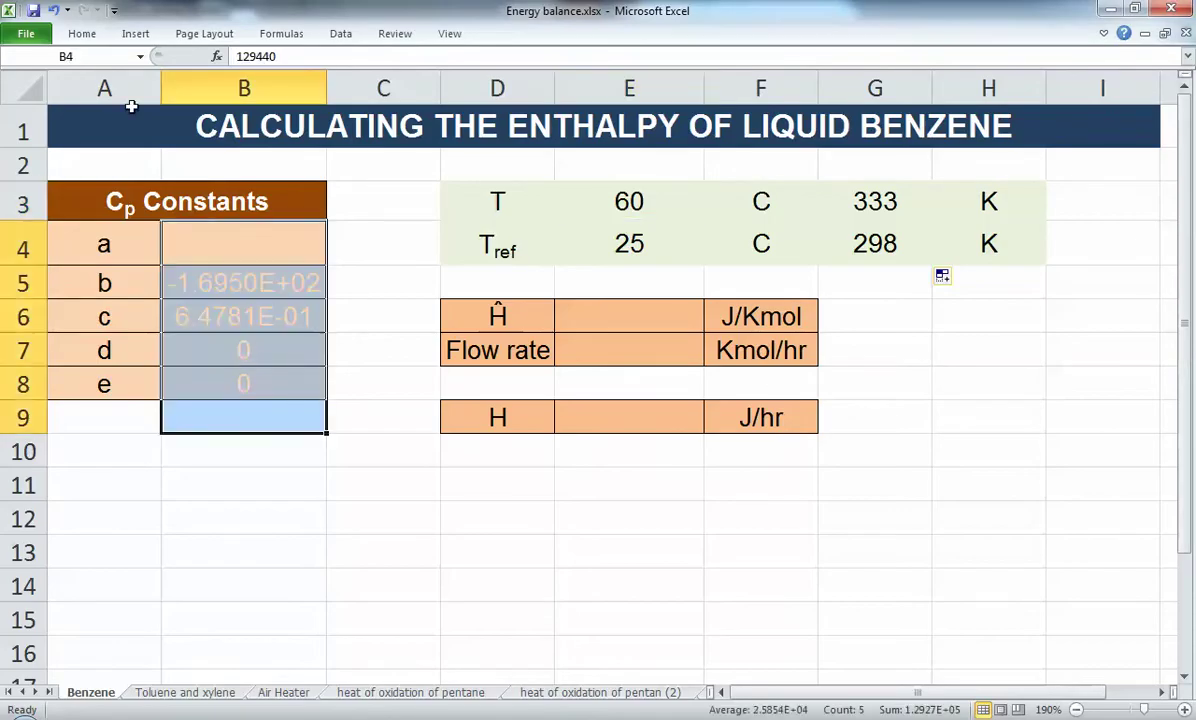
left_click(82, 34)
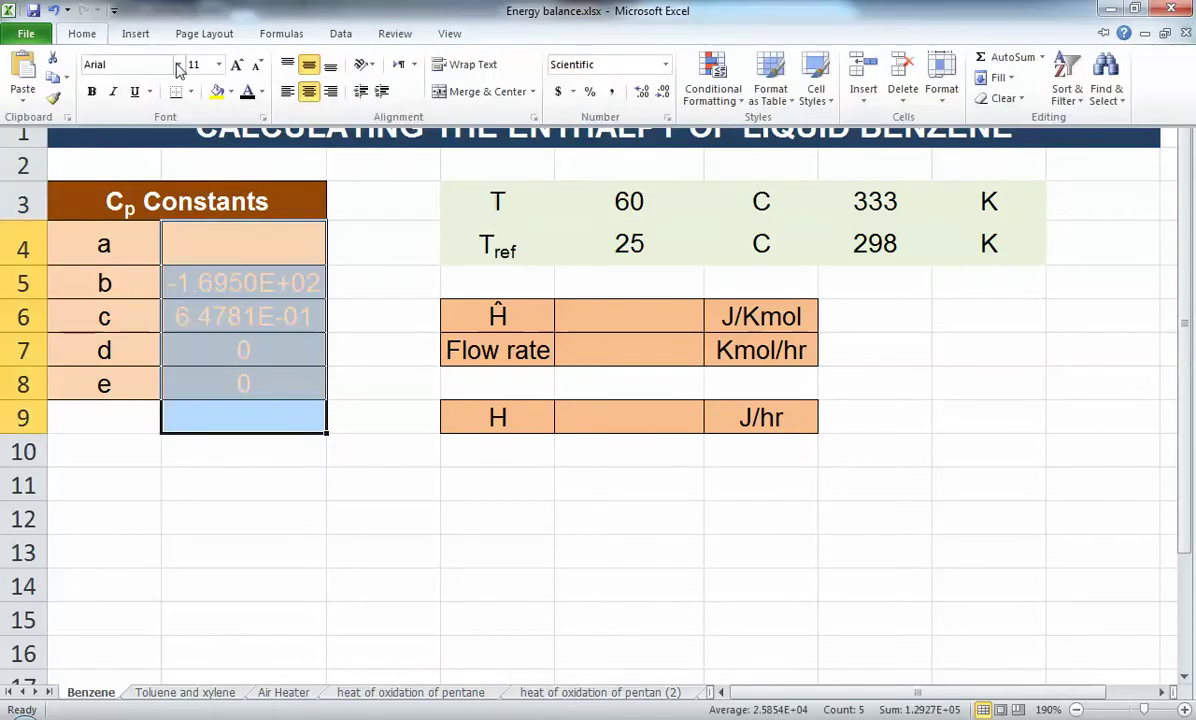
left_click(250, 91)
left_click(347, 326)
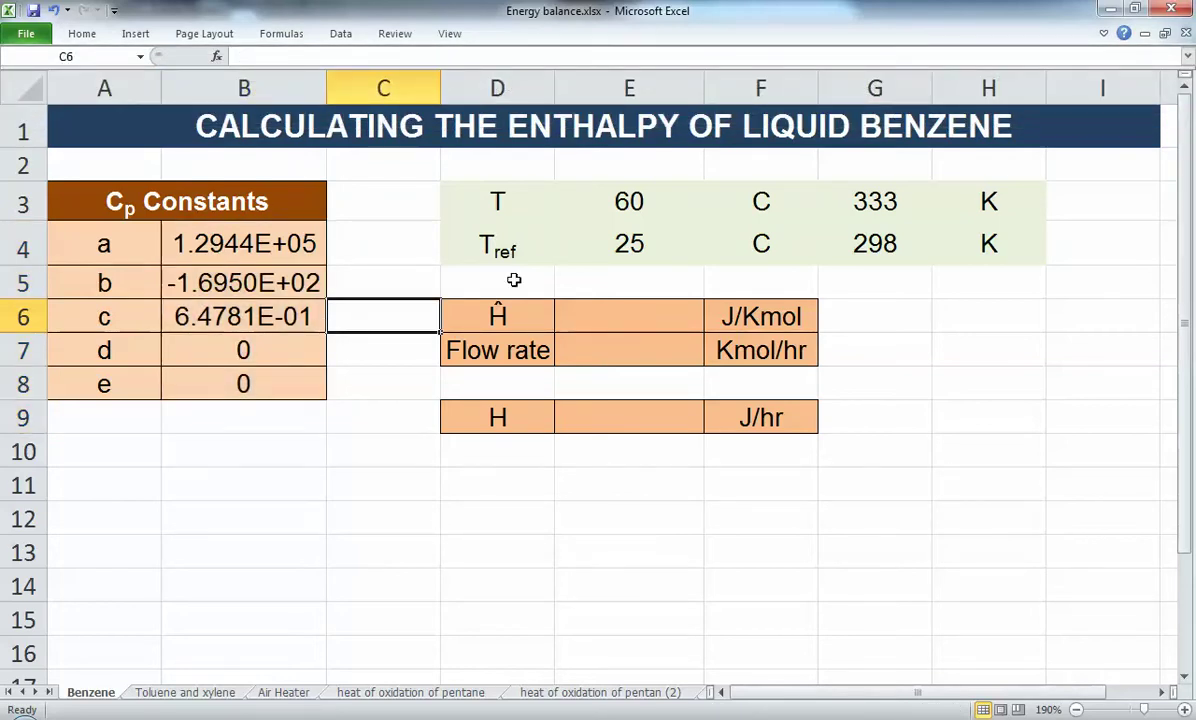
Step: Begin the specific enthalpy formula in E6 with the constant a term, =B4*(G3-G4)+
left_click(733, 316)
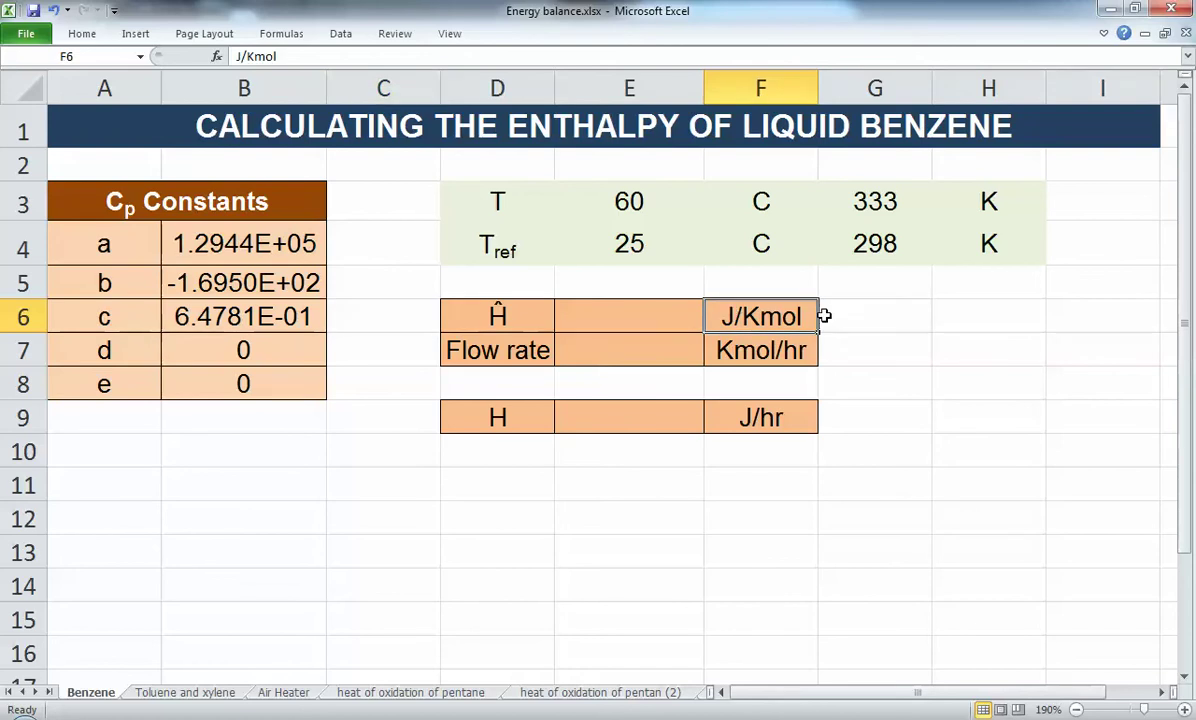
left_click(601, 303)
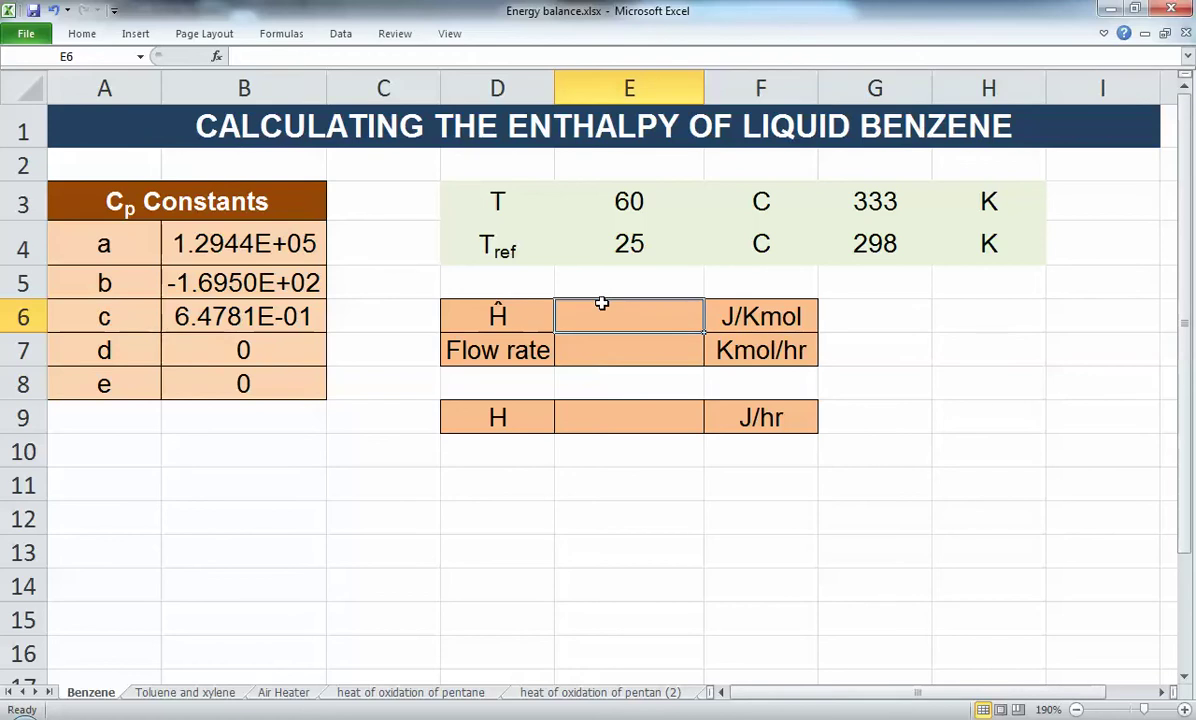
type("=")
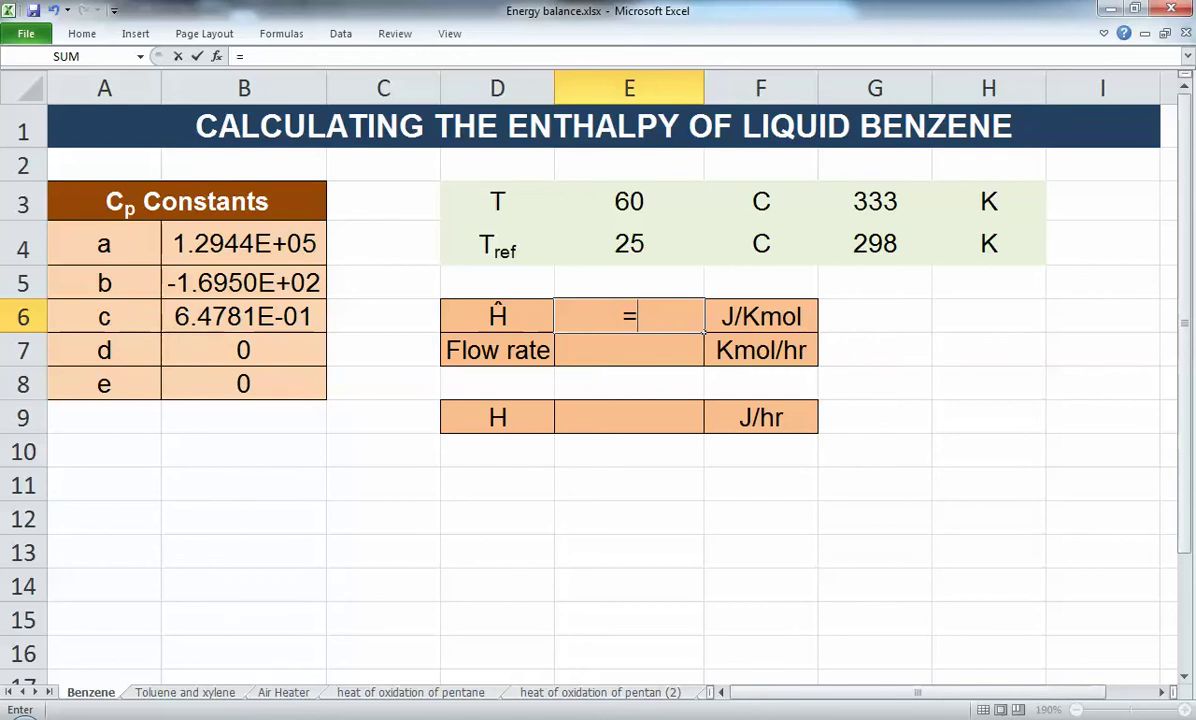
left_click(888, 714)
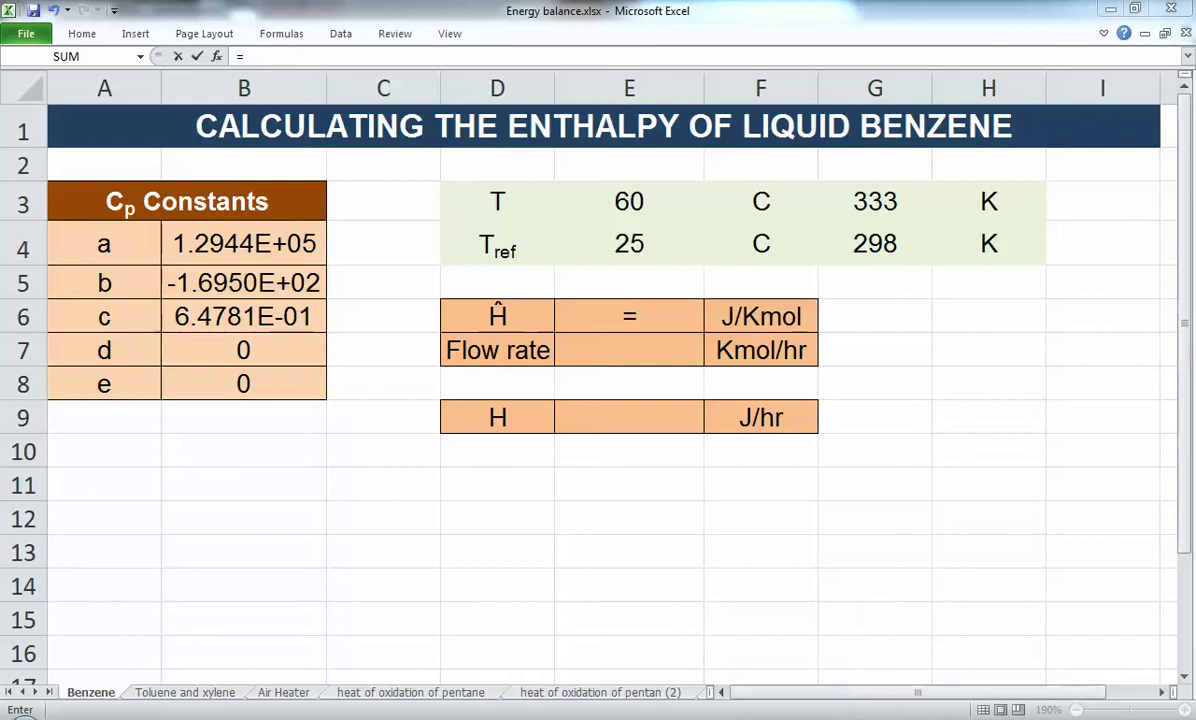
left_click(589, 315)
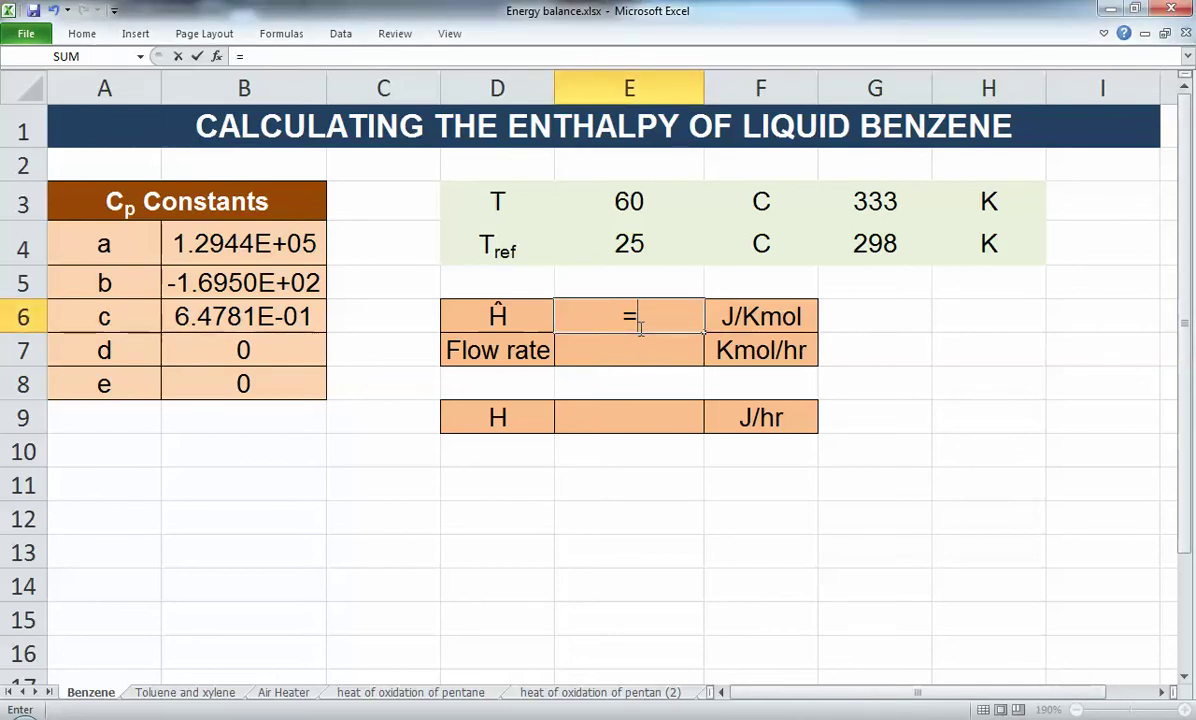
left_click(236, 244)
type("*")
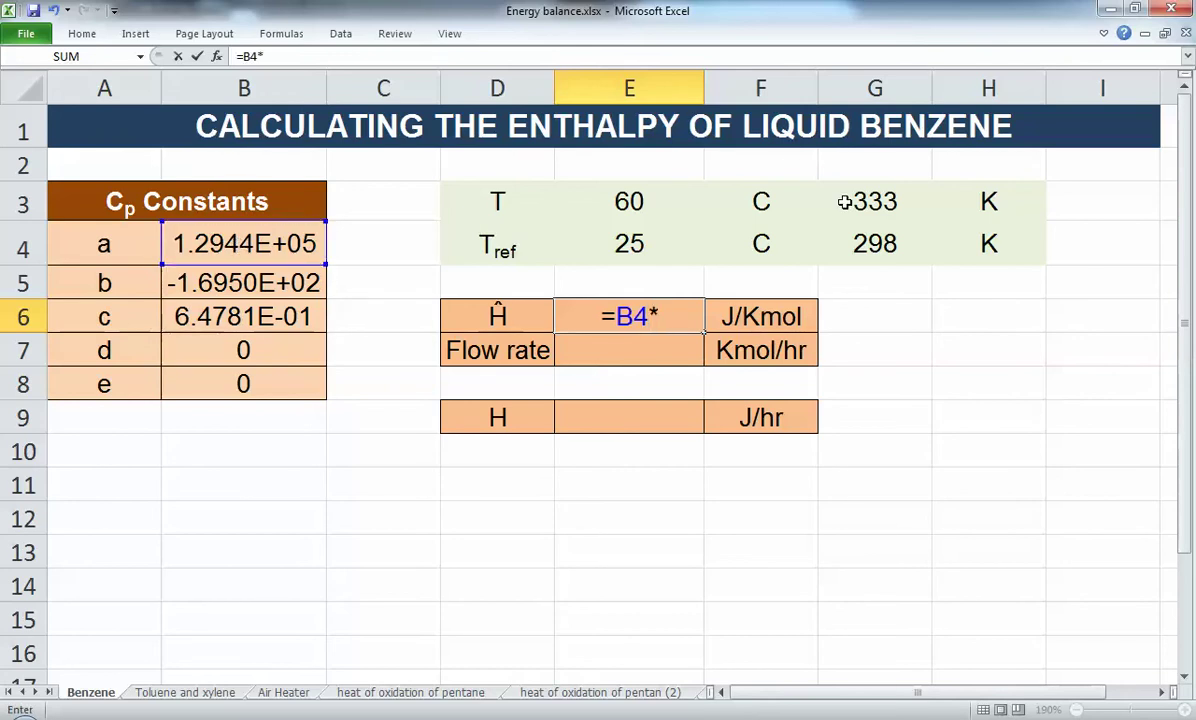
type("(")
left_click(845, 202)
type("-")
left_click(848, 250)
type(")+")
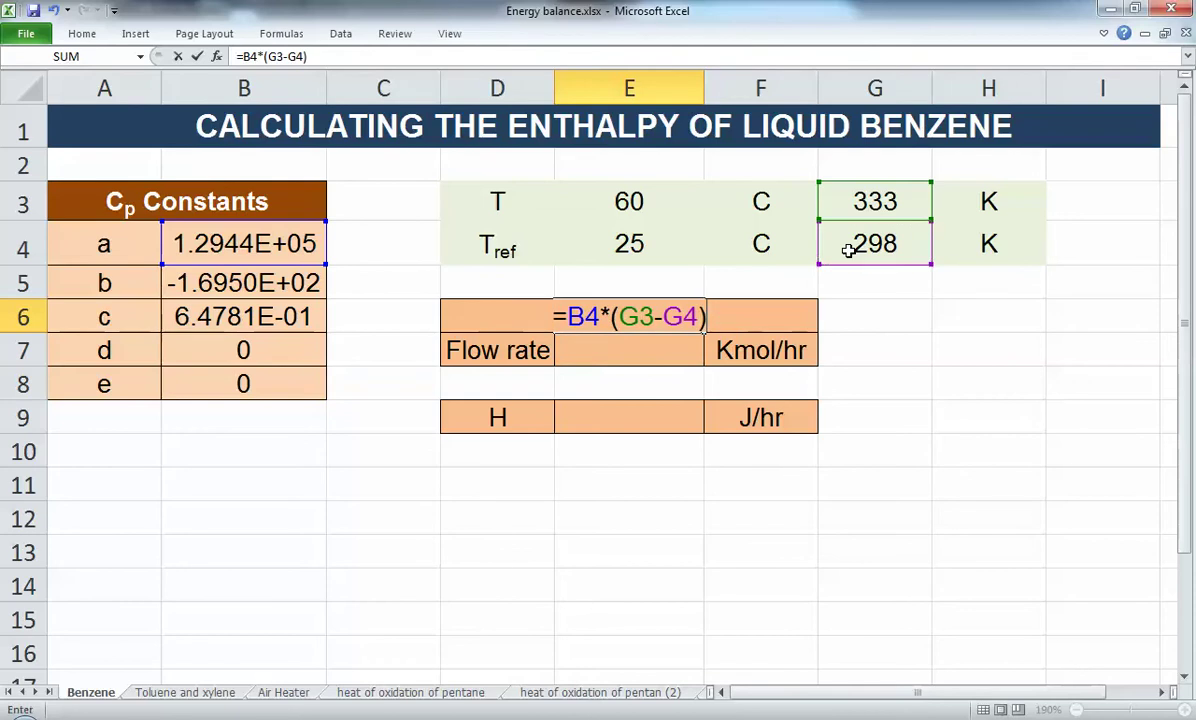
Step: Extend the specific enthalpy formula in E6 with the constant b term, B5/2*(G3^2-G4^2)+
left_click(296, 278)
type("/2(")
key("BackSpace")
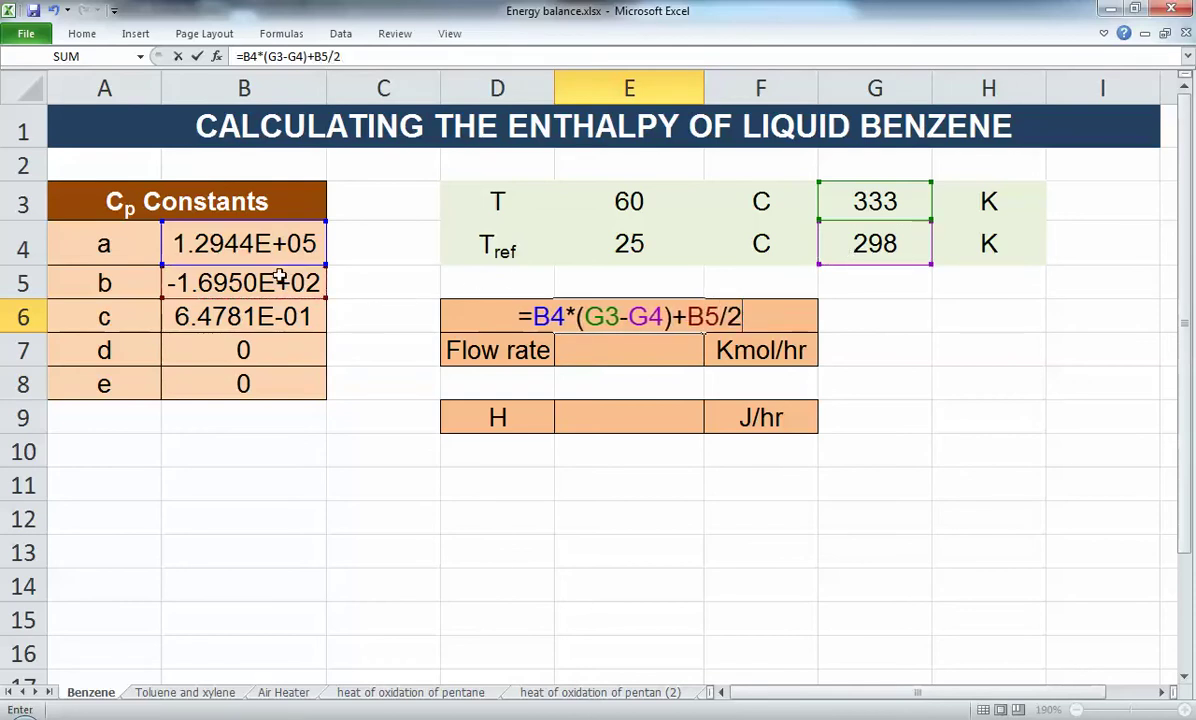
type("*(")
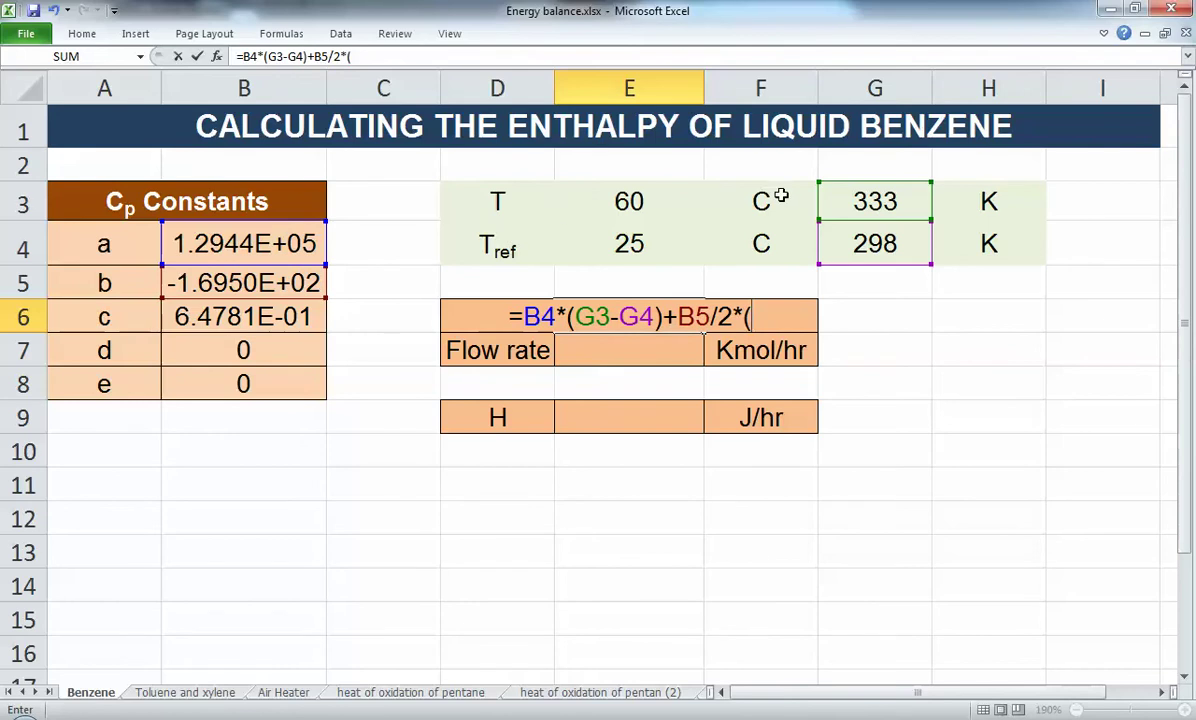
left_click(848, 208)
type("^2-")
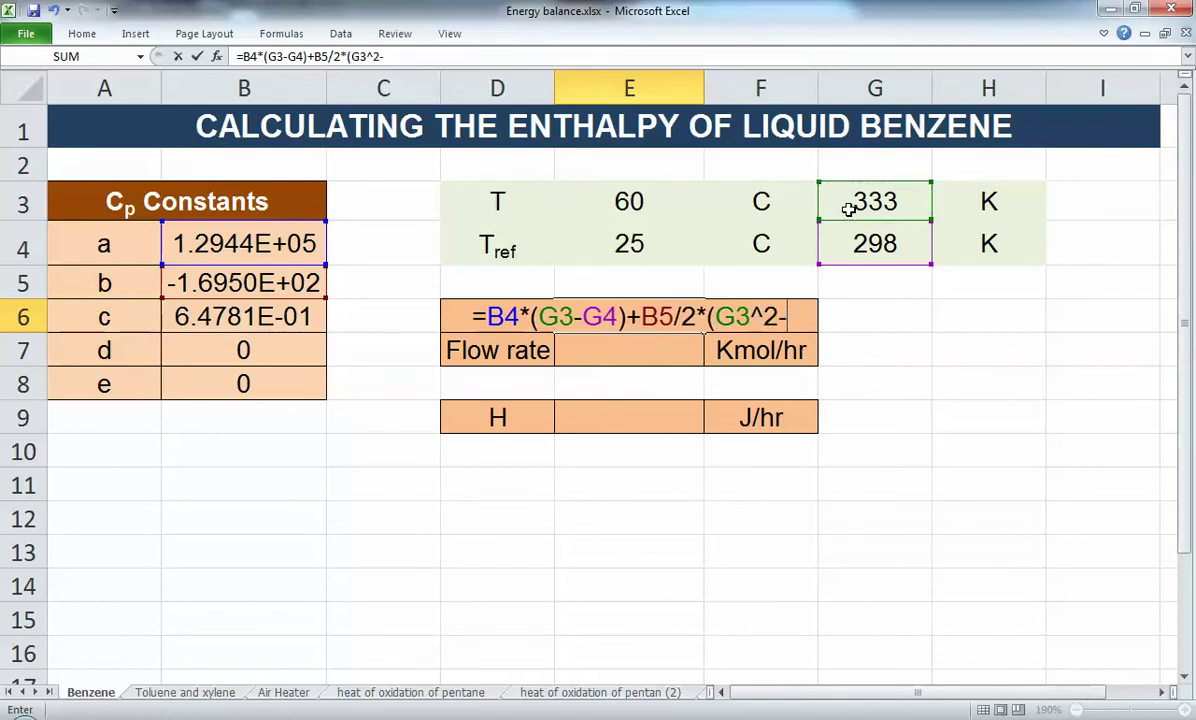
left_click(889, 233)
type("^2")
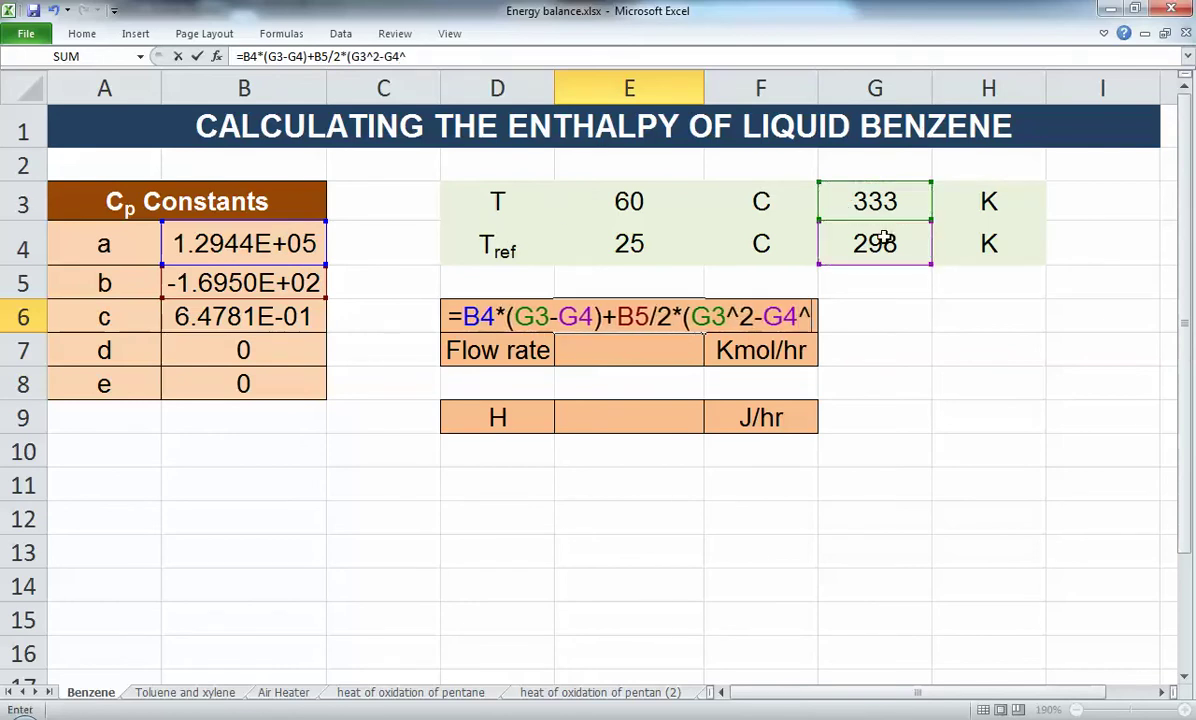
type(")")
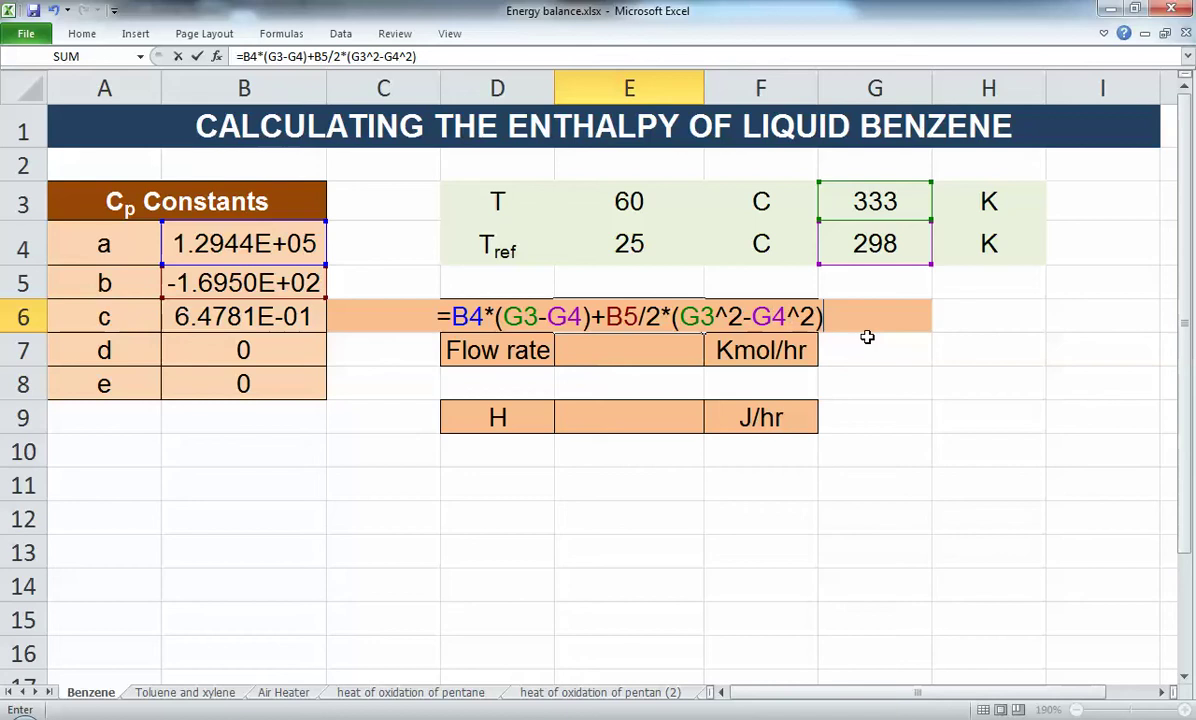
type("+")
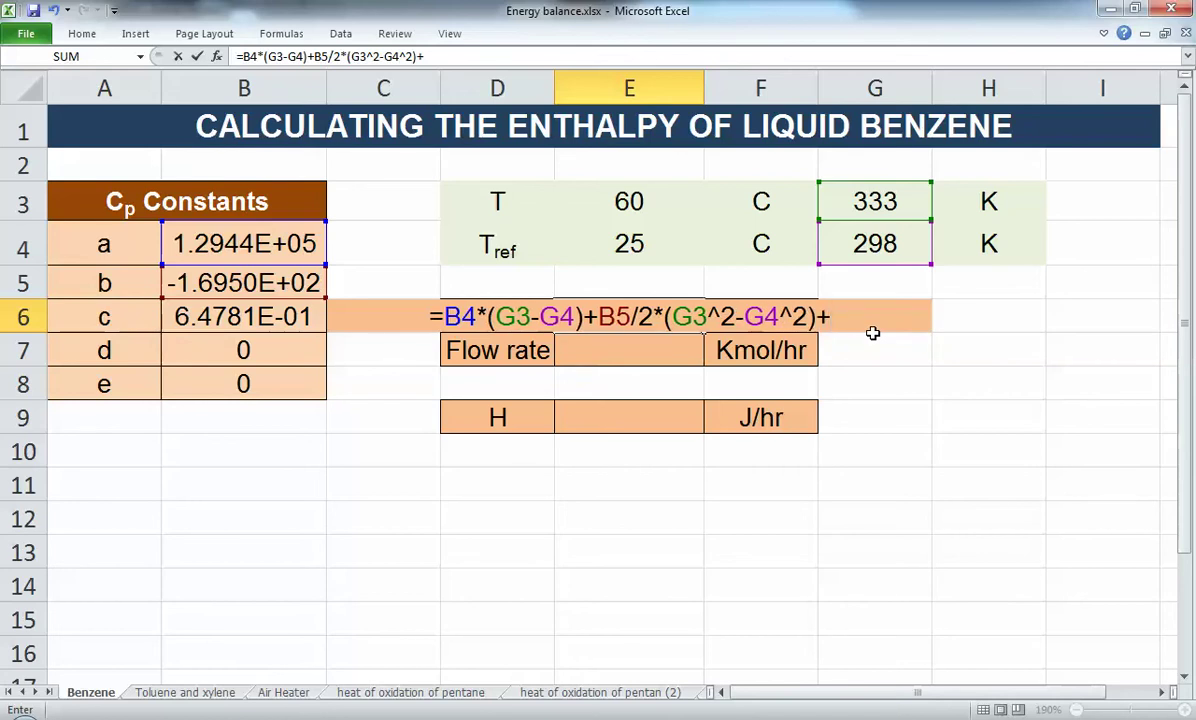
Step: Complete the E6 formula with the constant c term, B6/3*(G3^3-G4^3), and review the entered formula
left_click(300, 318)
type("/3*(")
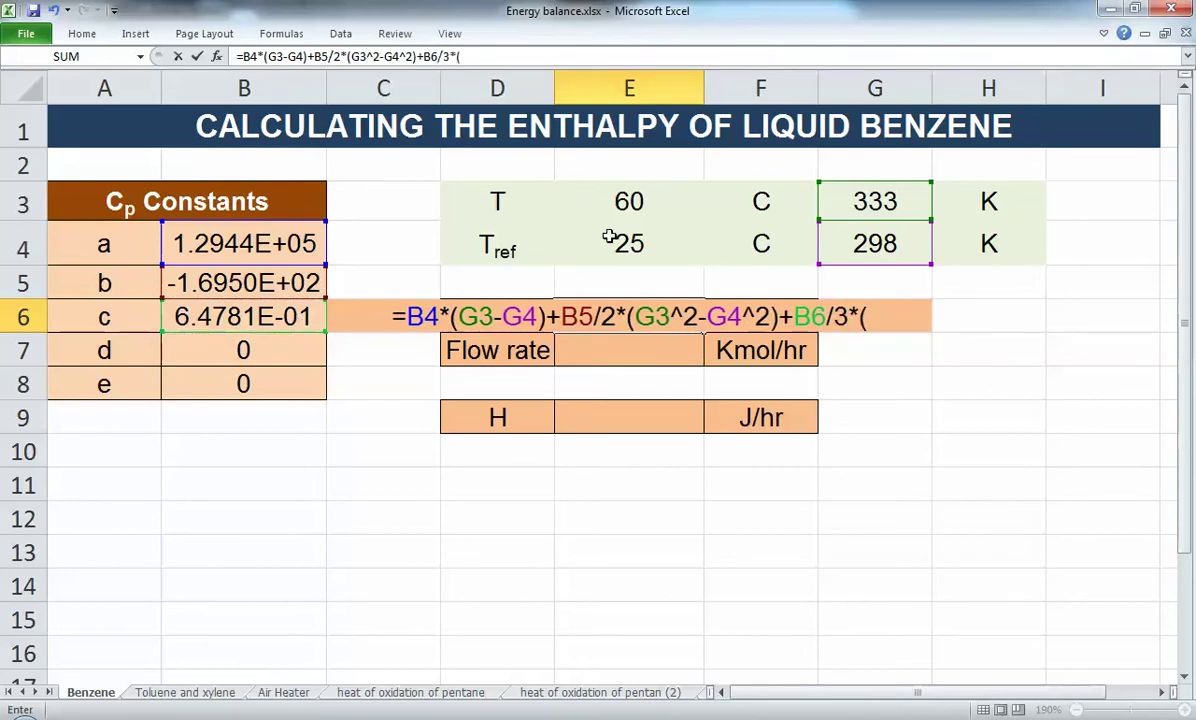
left_click(840, 200)
type("^3-")
left_click(860, 232)
type("^3)")
key("Return")
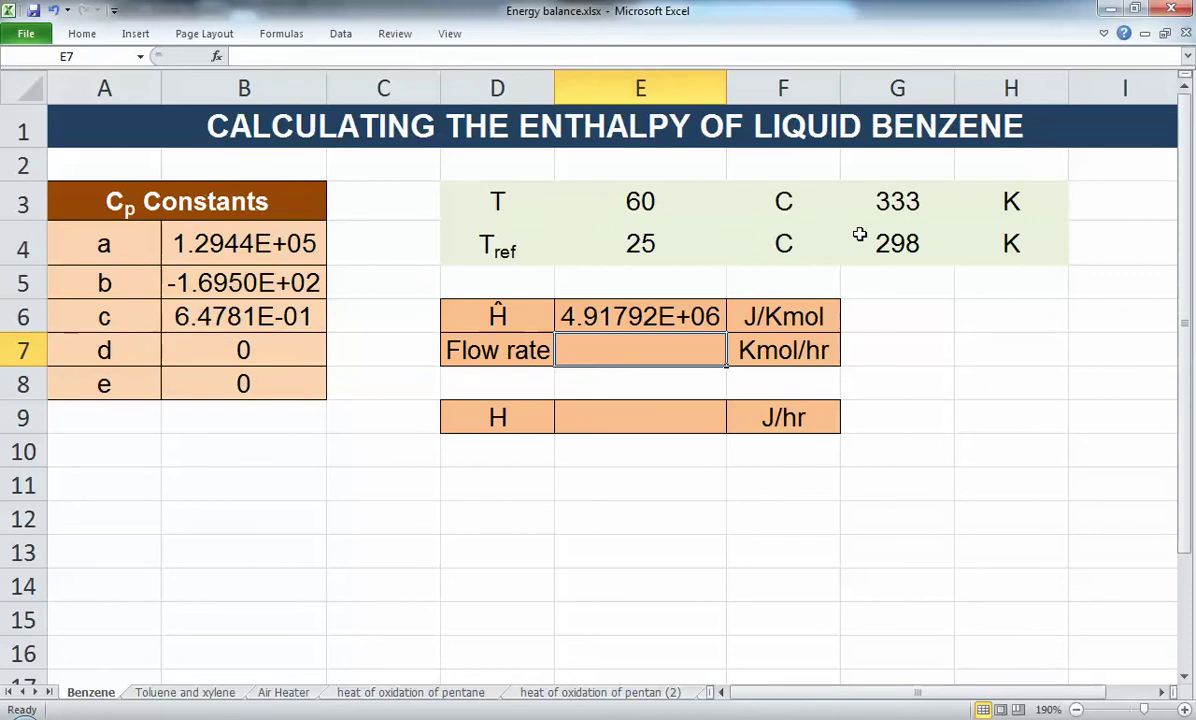
key("Up")
key("F2")
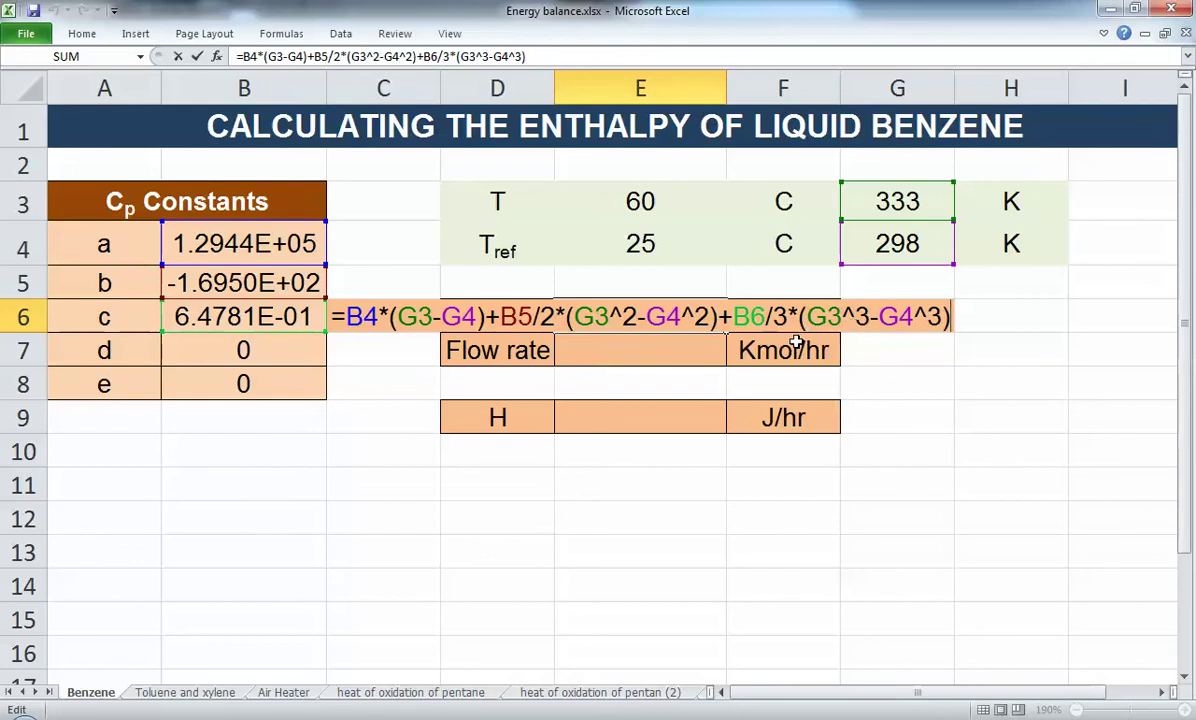
key("Return")
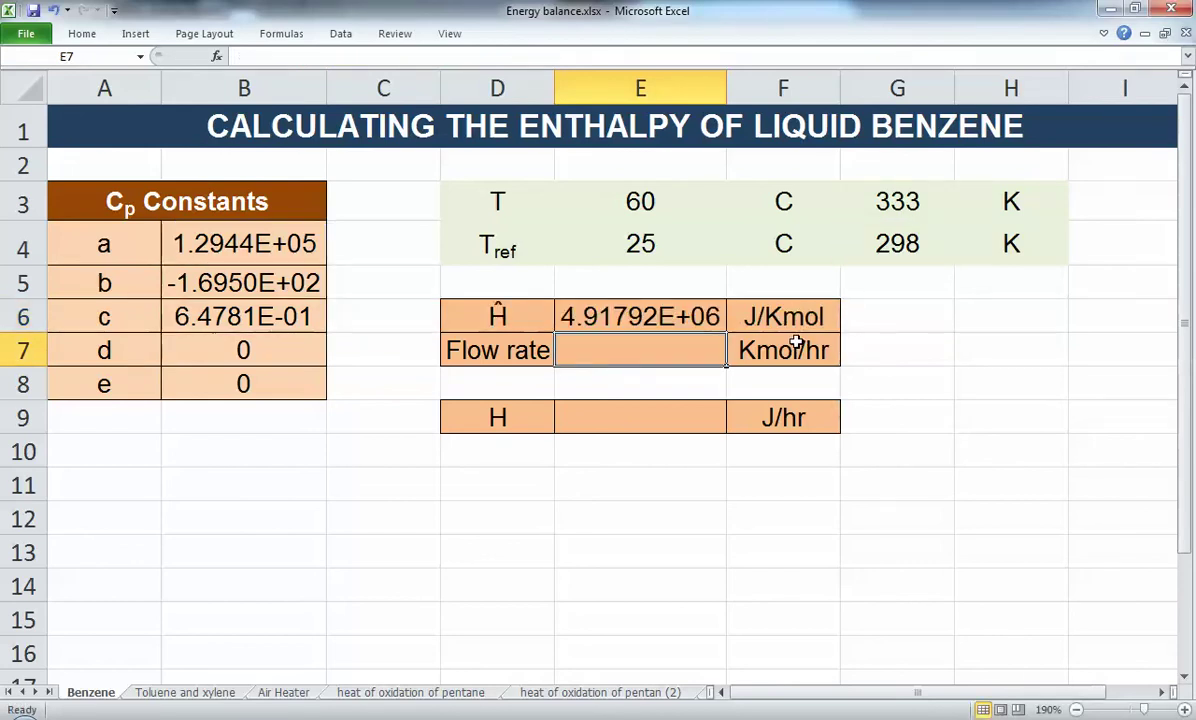
Step: Enter a benzene flow rate of 100 Kmol/hr in E7
type("100")
key("Return")
key("Return")
Step: Calculate the total enthalpy H in E9 as specific enthalpy times flow rate, =E6*E7, and check the formula
type("=")
key("Up")
key("Up")
key("Up")
type("*")
key("Up")
key("Up")
key("Return")
type("\\")
key("Escape")
key("Up")
key("F2")
key("Escape")
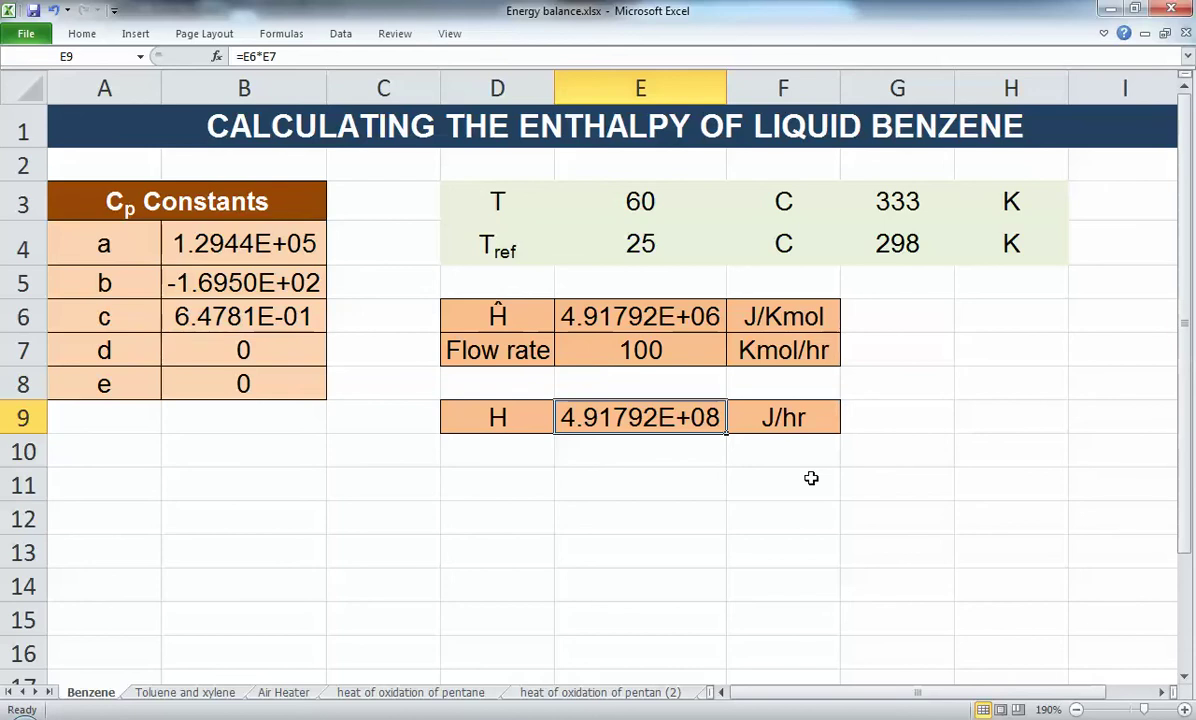
Step: Switch to the Toluene and xylene sheet and select the empty cell E8
key("ctrl+Page_Down")
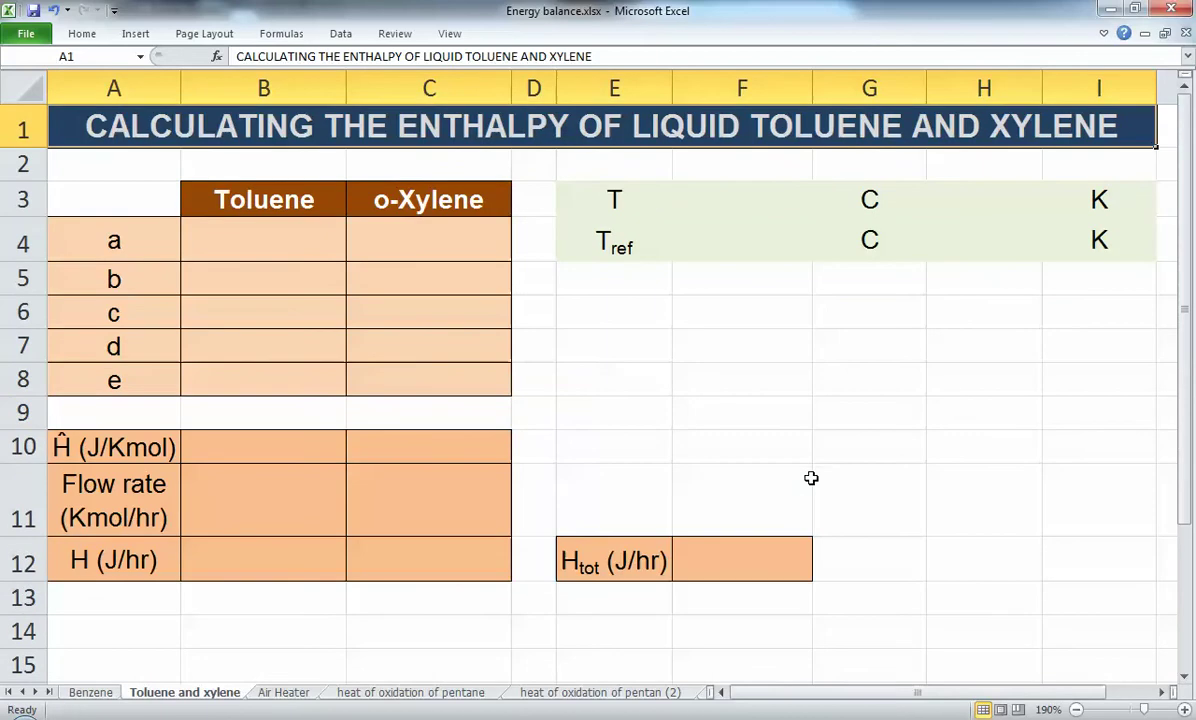
left_click(589, 391)
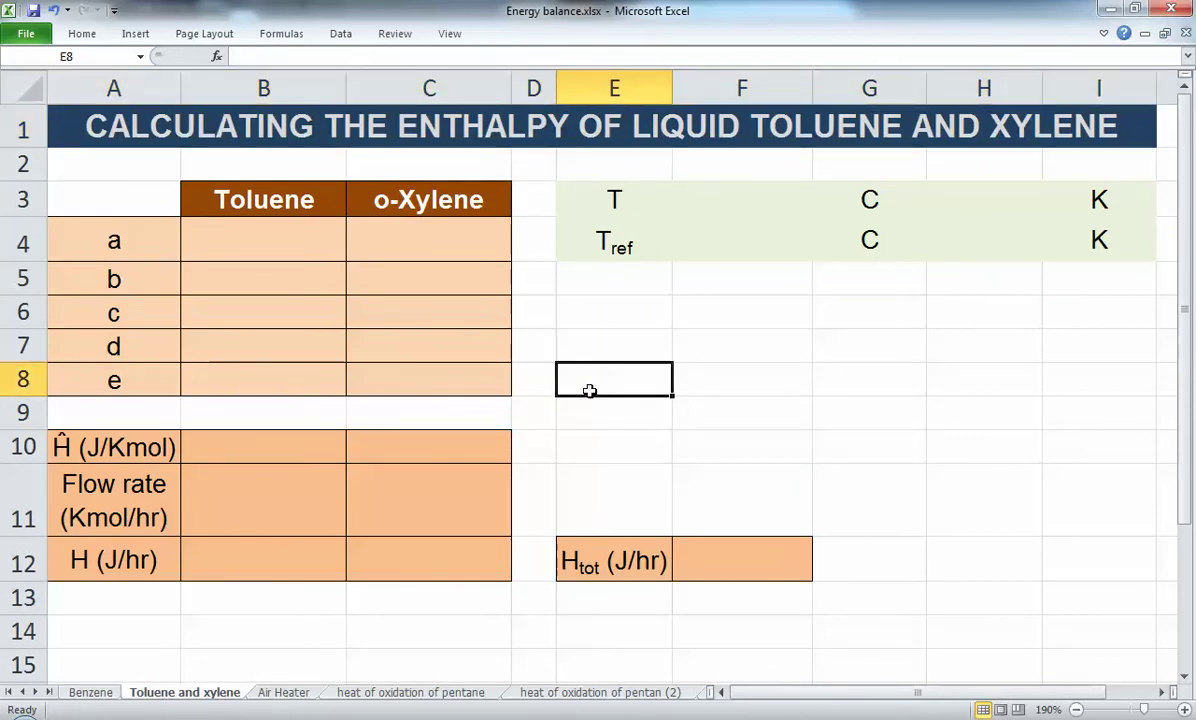